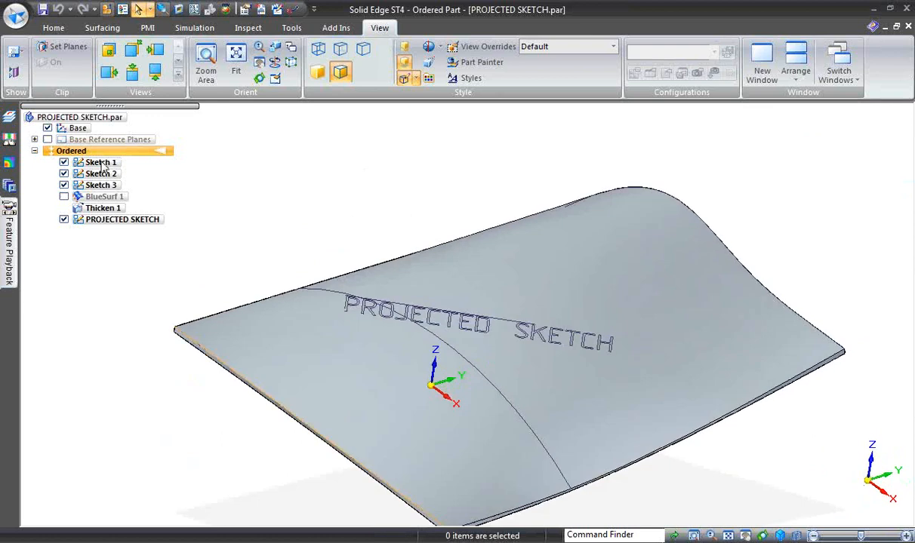
Examine Sketch 1, Sketch 2 and Sketch 3 on the plate, showing the BlueSurf 1 surface and hiding it again.
{"action": "left_click", "coordinate": [99, 163]}
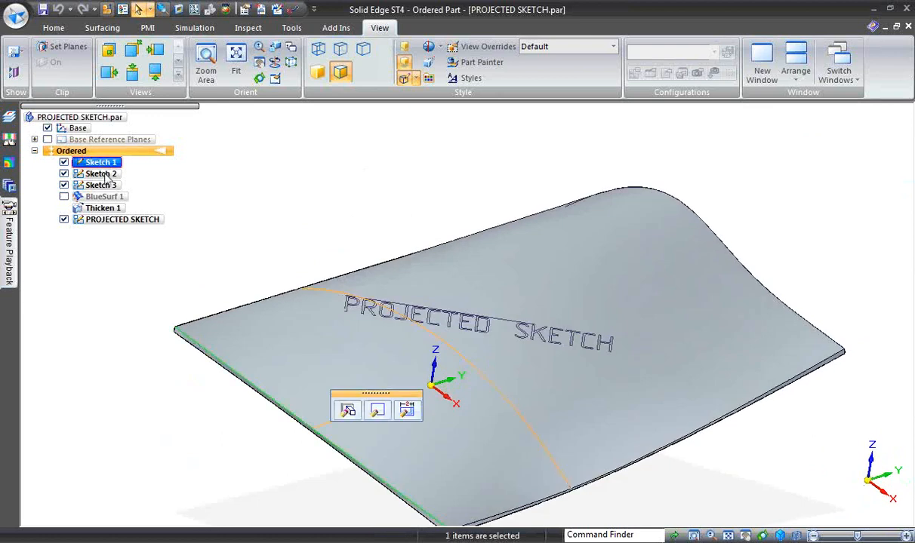
{"action": "left_click", "coordinate": [104, 174]}
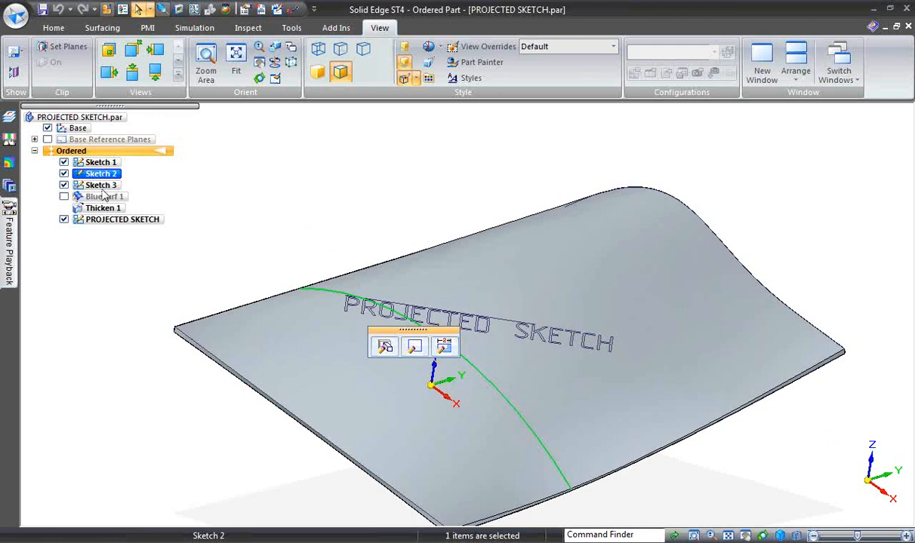
{"action": "left_click", "coordinate": [100, 185]}
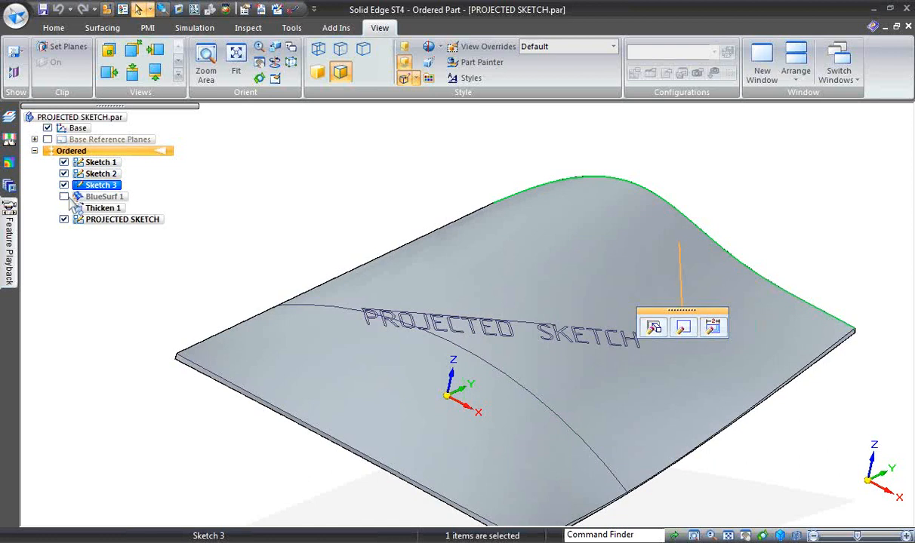
{"action": "left_click", "coordinate": [64, 196]}
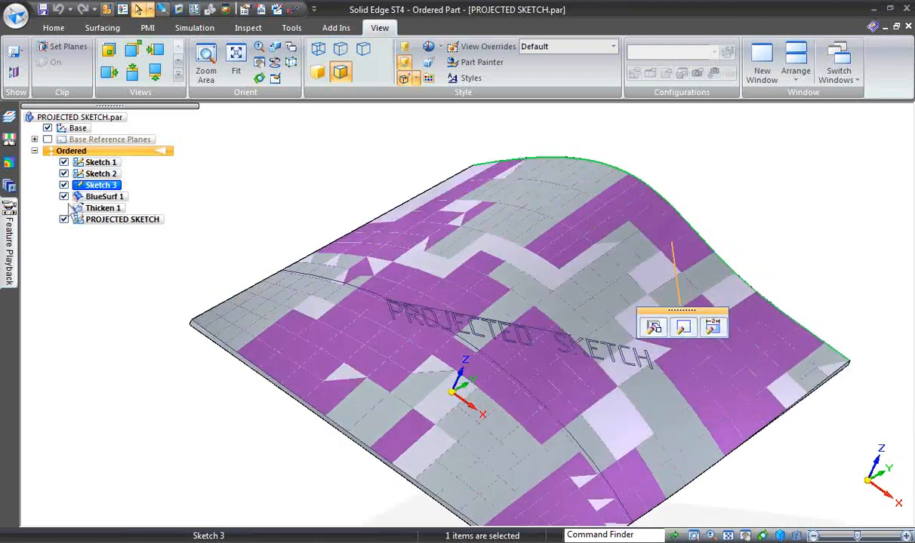
{"action": "left_click", "coordinate": [64, 196]}
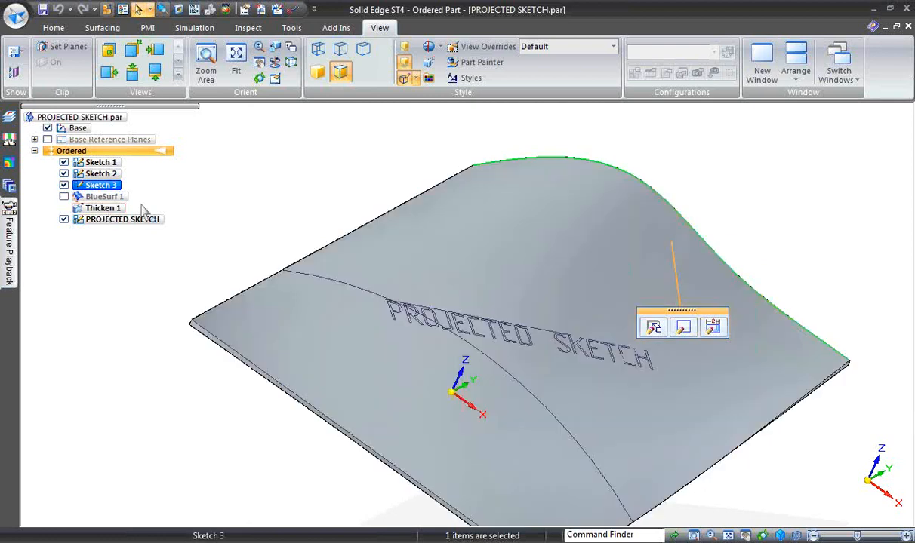
{"action": "middle_click_drag", "start_coordinate": [208, 209], "coordinate": [162, 295]}
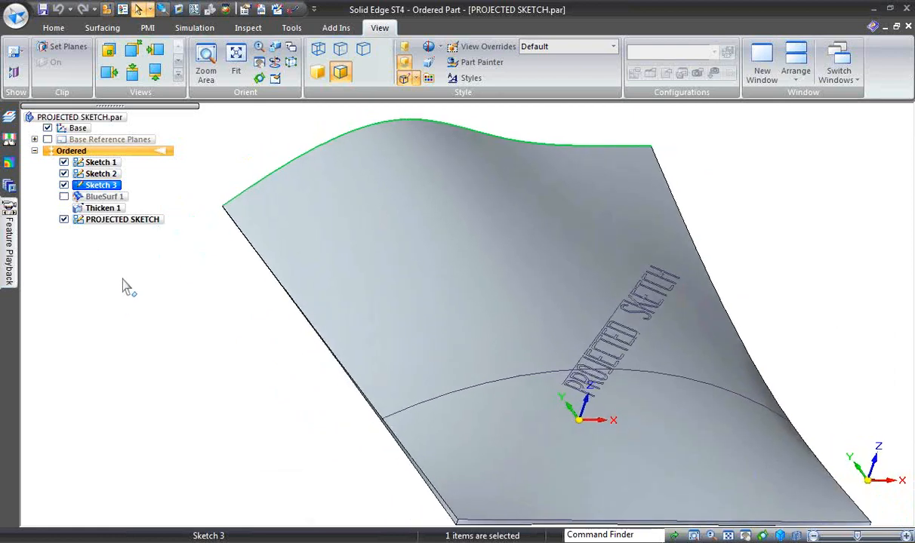
View the profile of Sketch 3 in the sketch environment and finish without editing it.
{"action": "left_click", "coordinate": [102, 28]}
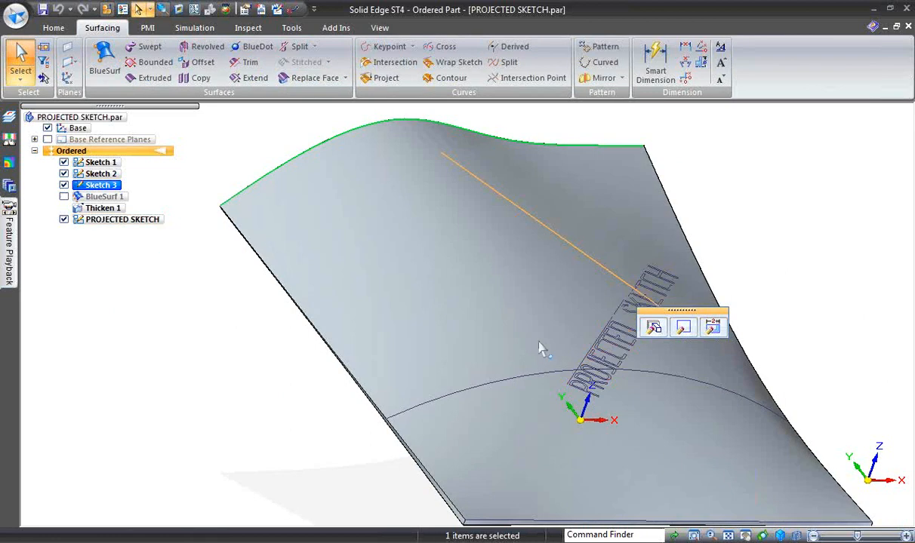
{"action": "left_click", "coordinate": [683, 328]}
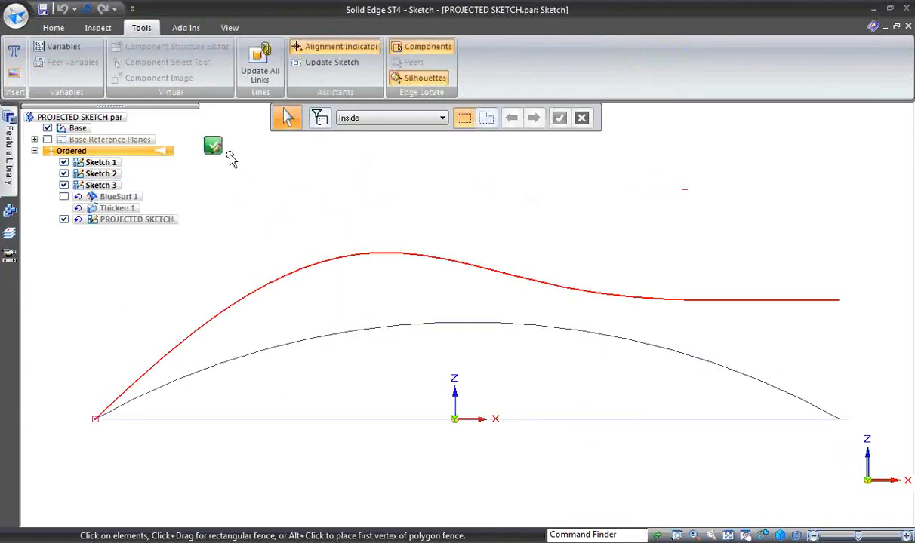
{"action": "left_click", "coordinate": [214, 147]}
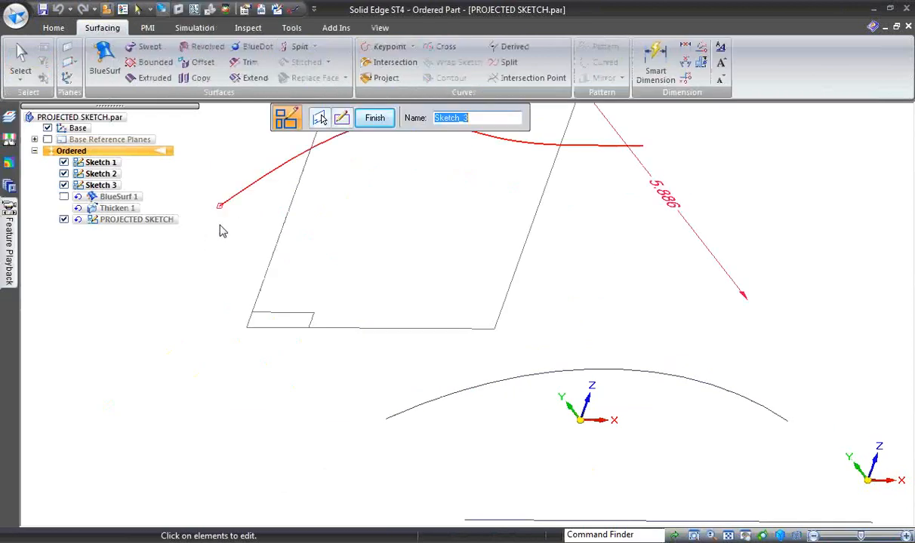
{"action": "left_click", "coordinate": [374, 118]}
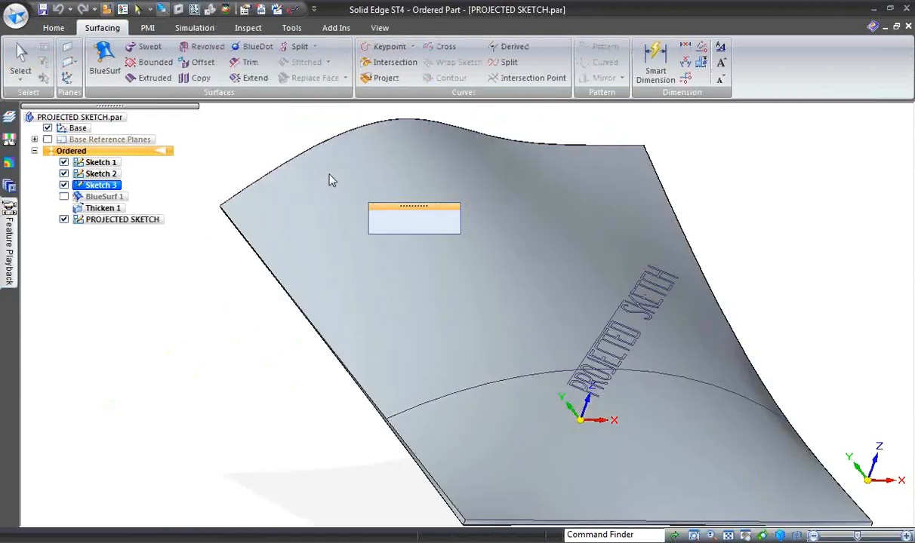
View the text profile of PROJECTED SKETCH in the sketch environment, finish without editing it and clear the selection.
{"action": "left_click", "coordinate": [140, 221]}
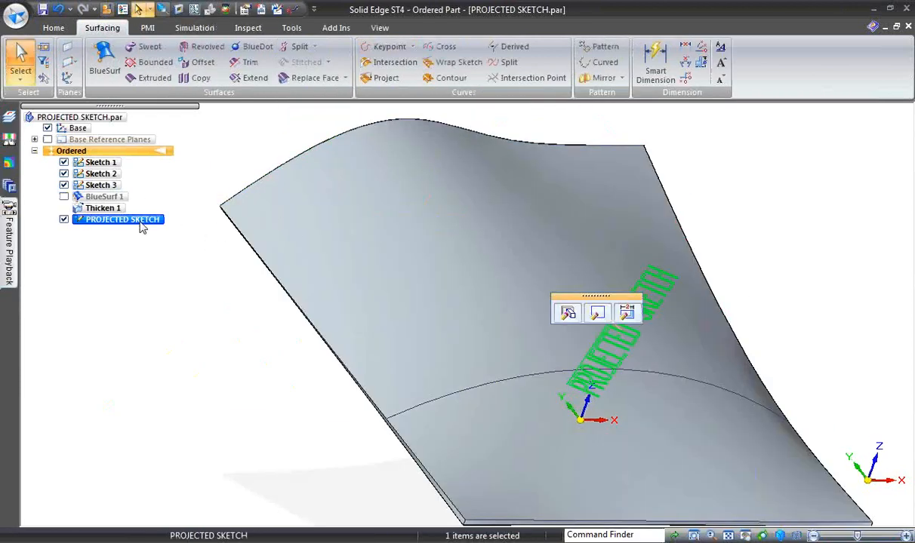
{"action": "left_click", "coordinate": [598, 316]}
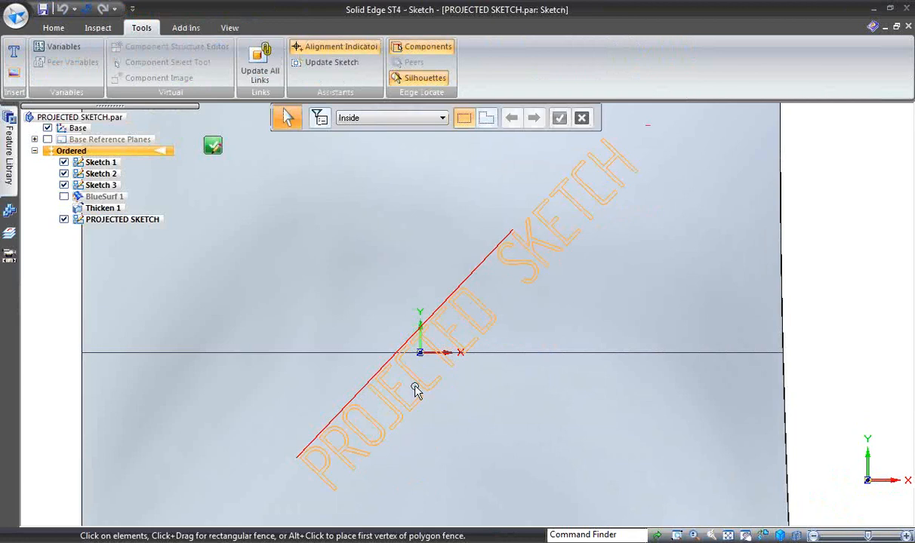
{"action": "left_click", "coordinate": [214, 148]}
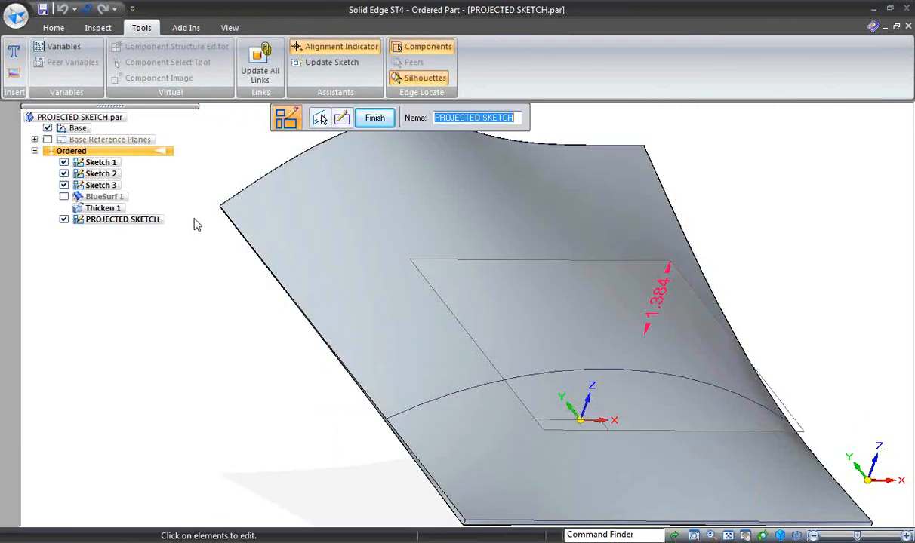
{"action": "left_click", "coordinate": [375, 119]}
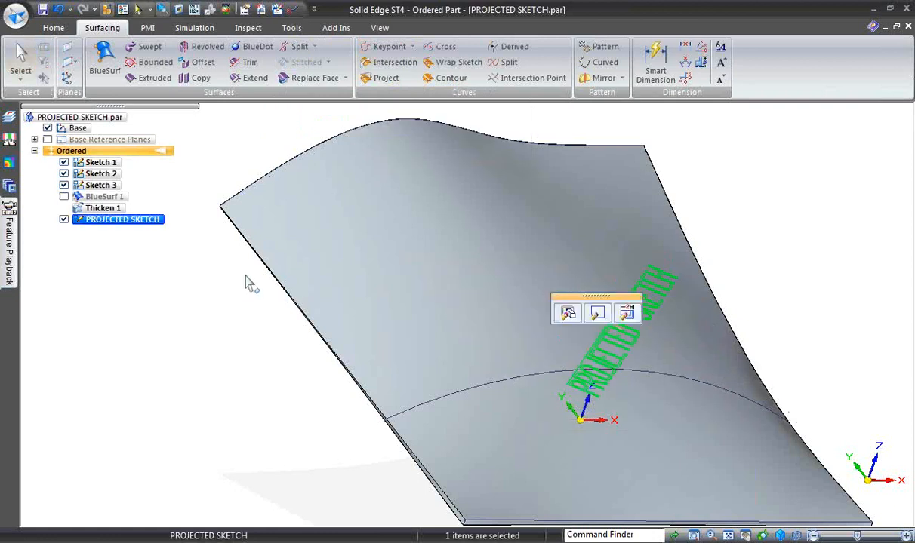
{"action": "left_click", "coordinate": [224, 287]}
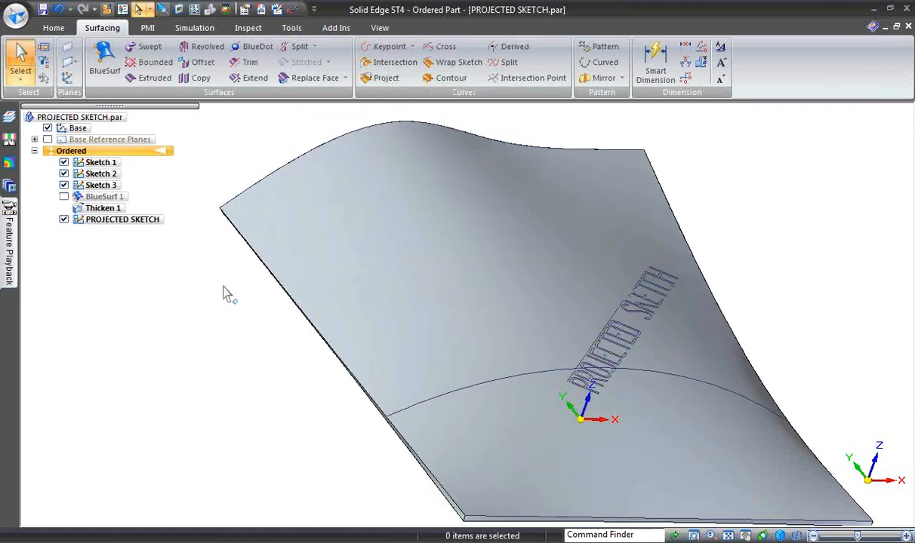
{"action": "key", "text": "ctrl+i"}
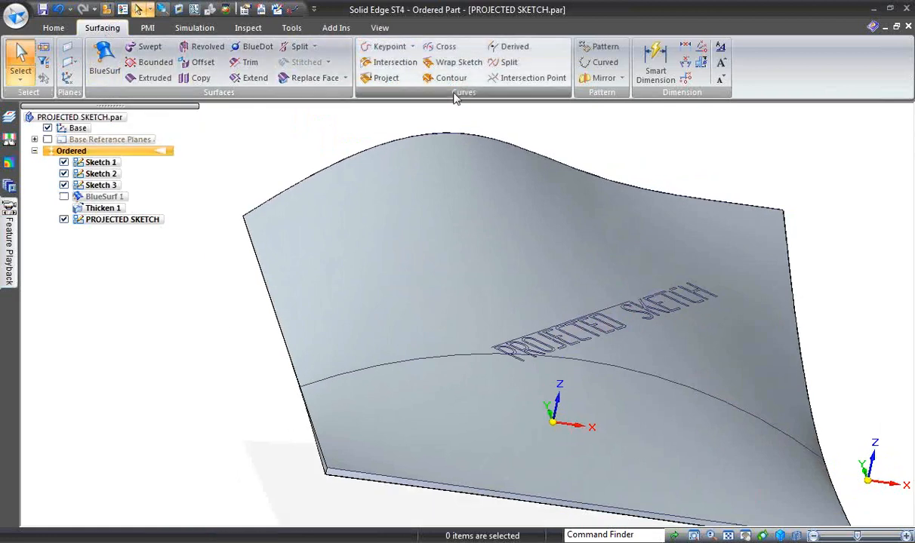
{"action": "left_click", "coordinate": [381, 77]}
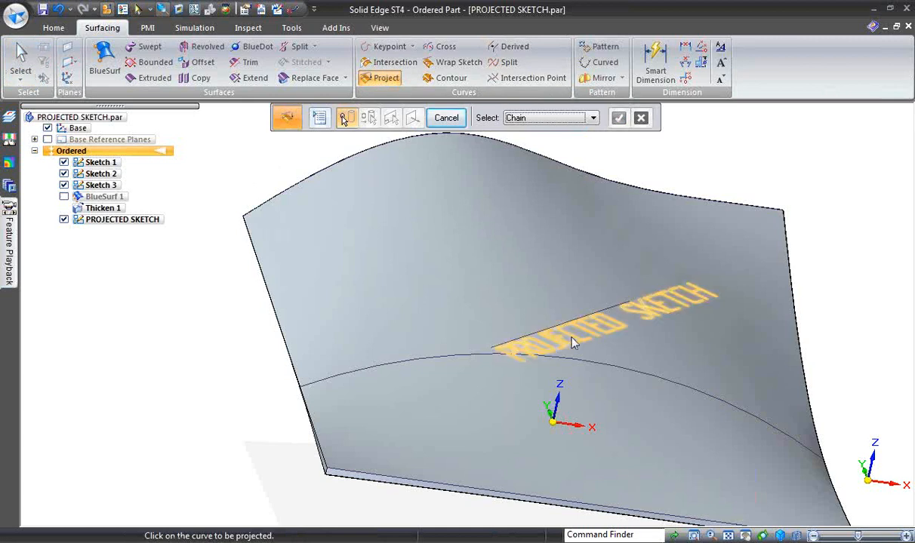
{"action": "left_click", "coordinate": [593, 117]}
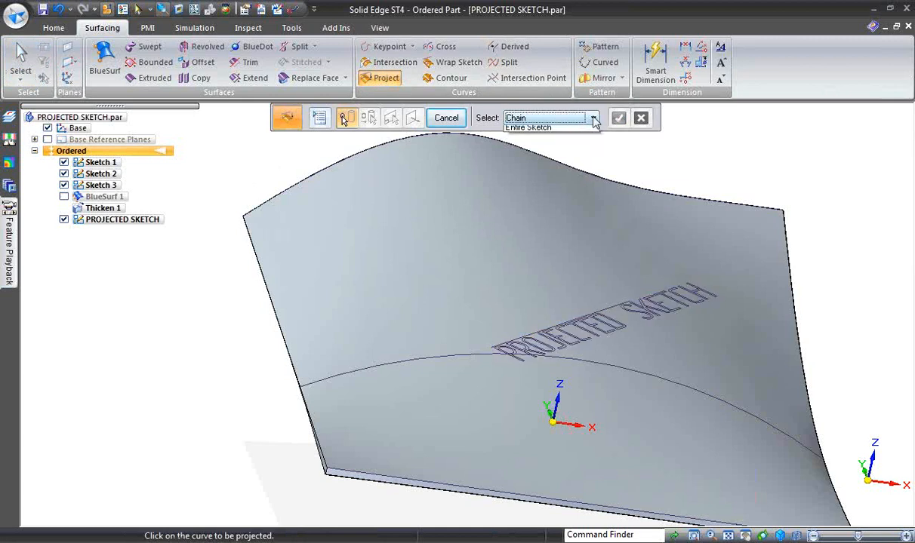
{"action": "left_click", "coordinate": [545, 157]}
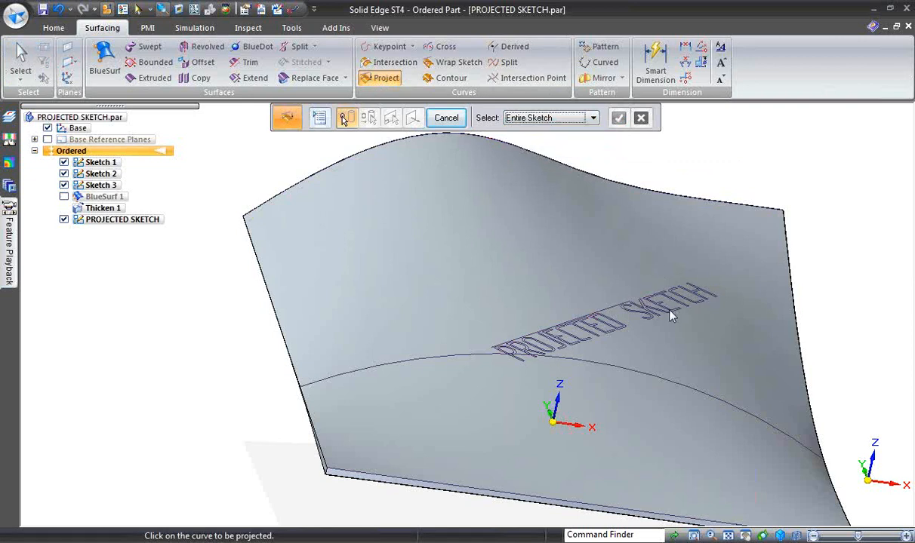
{"action": "mouse_move", "coordinate": [669, 316]}
{"action": "middle_mouse_down"}
{"action": "mouse_move", "coordinate": [662, 330]}
{"action": "mouse_move", "coordinate": [649, 290]}
{"action": "mouse_move", "coordinate": [553, 327]}
{"action": "mouse_move", "coordinate": [559, 357]}
{"action": "mouse_move", "coordinate": [592, 351]}
{"action": "mouse_move", "coordinate": [612, 322]}
{"action": "mouse_move", "coordinate": [651, 311]}
{"action": "mouse_move", "coordinate": [642, 294]}
{"action": "middle_mouse_up"}
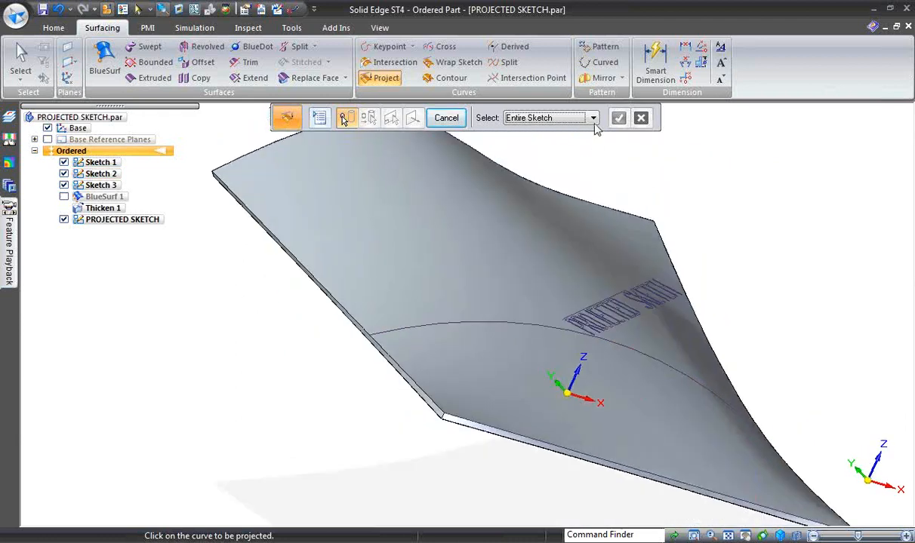
{"action": "left_click", "coordinate": [568, 121]}
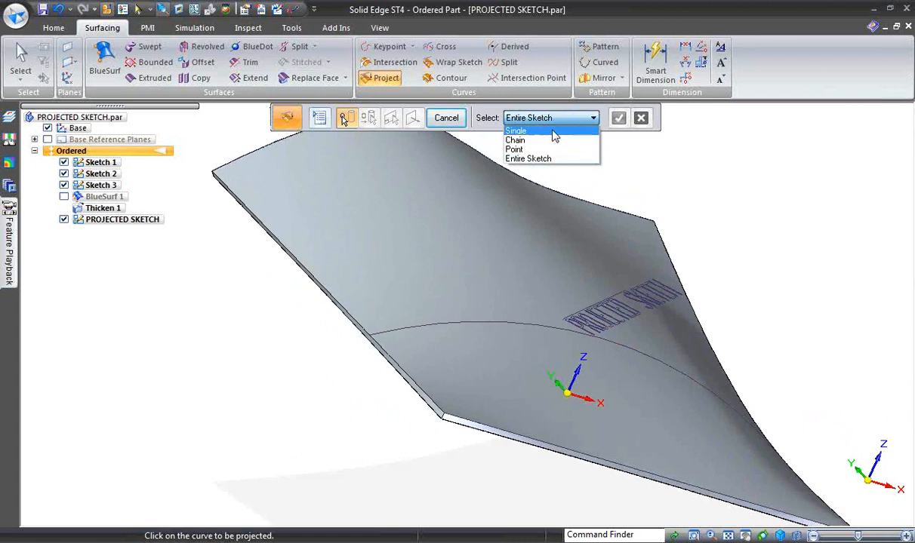
{"action": "left_click", "coordinate": [516, 131]}
{"action": "mouse_move", "coordinate": [596, 249]}
{"action": "middle_mouse_down"}
{"action": "mouse_move", "coordinate": [646, 279]}
{"action": "mouse_move", "coordinate": [704, 354]}
{"action": "mouse_move", "coordinate": [745, 365]}
{"action": "middle_mouse_up"}
{"action": "left_click", "coordinate": [351, 324]}
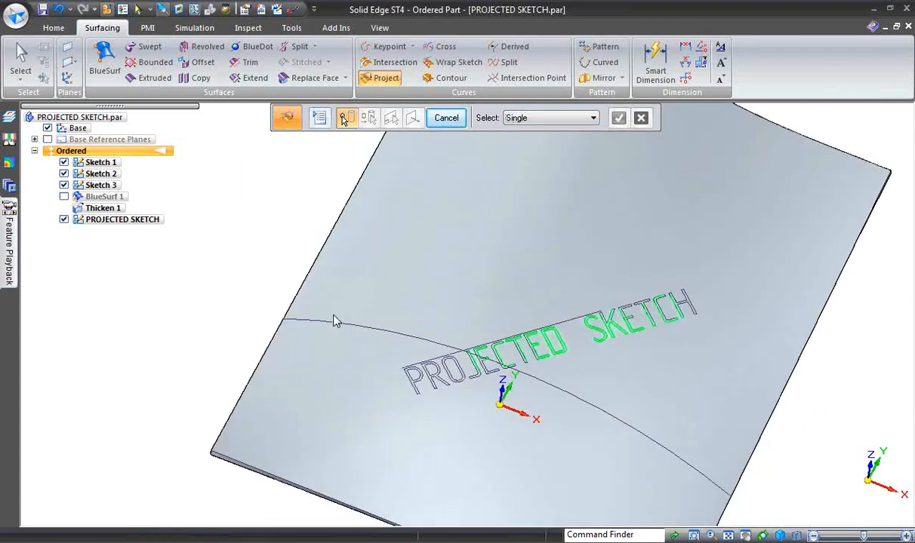
{"action": "mouse_move", "coordinate": [333, 321]}
{"action": "middle_mouse_down"}
{"action": "mouse_move", "coordinate": [257, 318]}
{"action": "mouse_move", "coordinate": [502, 253]}
{"action": "mouse_move", "coordinate": [552, 108]}
{"action": "mouse_move", "coordinate": [501, 87]}
{"action": "mouse_move", "coordinate": [389, 78]}
{"action": "middle_mouse_up"}
{"action": "right_click", "coordinate": [255, 318]}
Start a Project curve with Single selection and accept all letter outlines of the PROJECTED SKETCH text as the curves.
{"action": "left_click", "coordinate": [386, 77]}
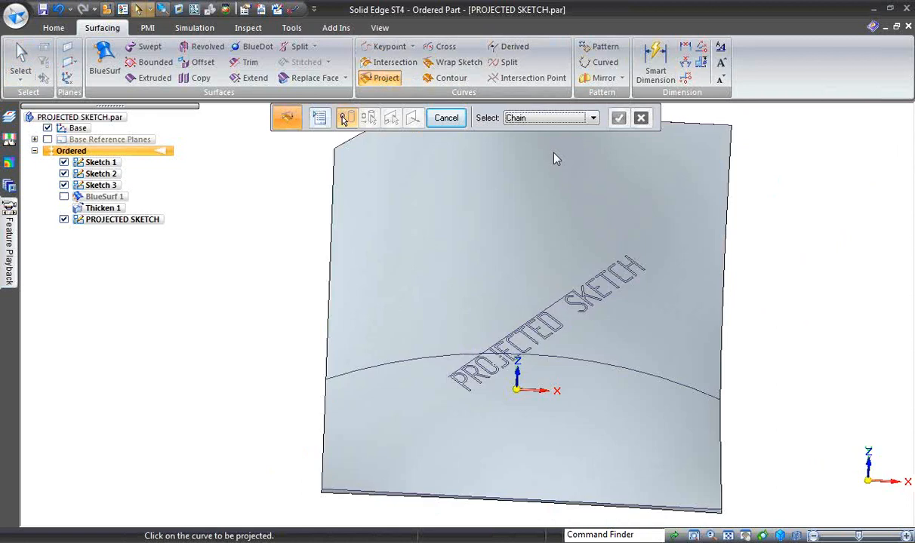
{"action": "left_click", "coordinate": [579, 120]}
{"action": "left_click", "coordinate": [562, 132]}
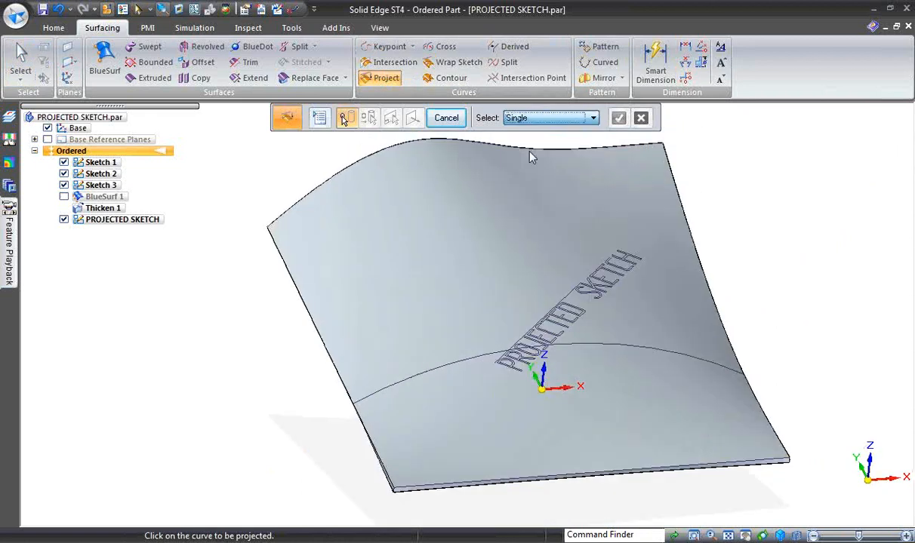
{"action": "middle_click_drag", "start_coordinate": [531, 156], "coordinate": [519, 185]}
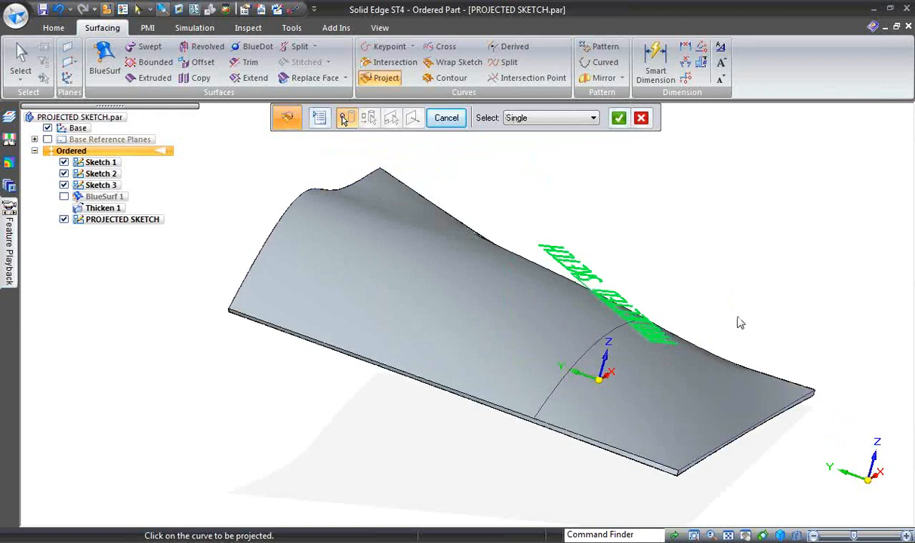
{"action": "mouse_move", "coordinate": [739, 322]}
{"action": "middle_mouse_down"}
{"action": "mouse_move", "coordinate": [733, 254]}
{"action": "mouse_move", "coordinate": [745, 243]}
{"action": "mouse_move", "coordinate": [690, 196]}
{"action": "mouse_move", "coordinate": [451, 194]}
{"action": "mouse_move", "coordinate": [694, 177]}
{"action": "mouse_move", "coordinate": [670, 150]}
{"action": "mouse_move", "coordinate": [555, 247]}
{"action": "middle_mouse_up"}
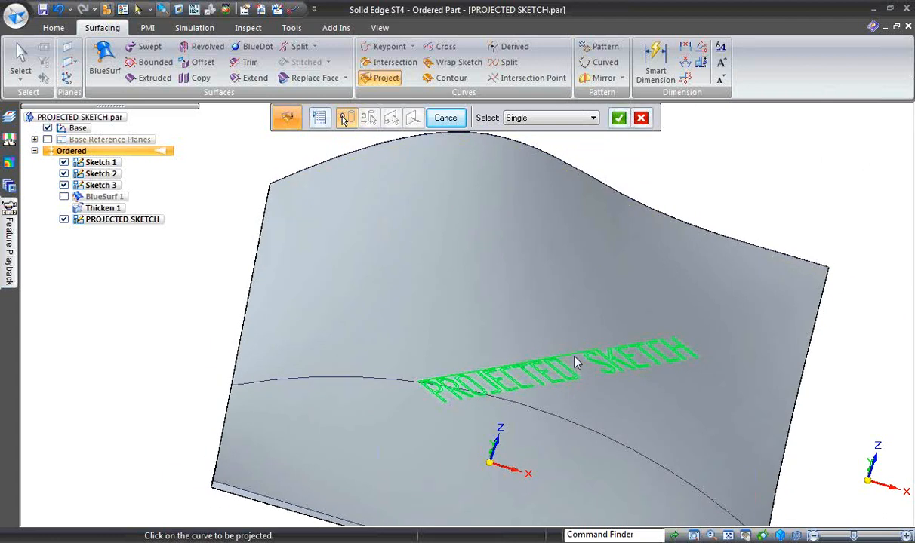
{"action": "right_click", "coordinate": [691, 171]}
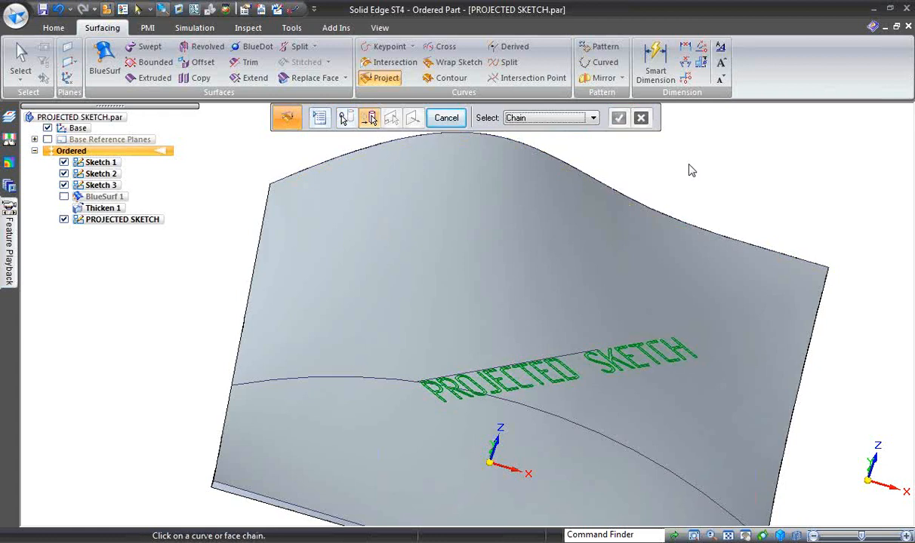
Project the selected text curves down onto the plate's curved top face, finish the projection and hide the original PROJECTED SKETCH.
{"action": "mouse_move", "coordinate": [691, 171]}
{"action": "middle_mouse_down"}
{"action": "mouse_move", "coordinate": [525, 245]}
{"action": "mouse_move", "coordinate": [582, 302]}
{"action": "mouse_move", "coordinate": [713, 255]}
{"action": "middle_mouse_up"}
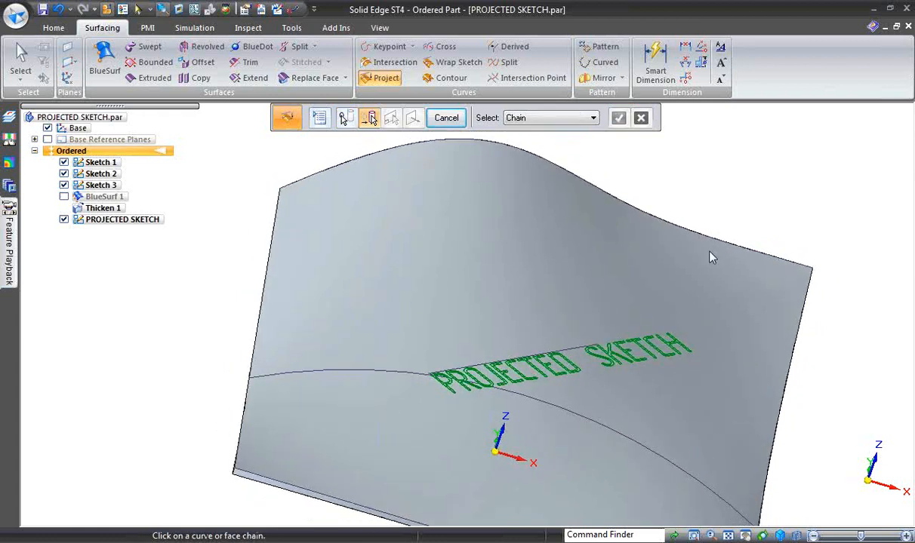
{"action": "left_click", "coordinate": [713, 256]}
{"action": "middle_click_drag", "start_coordinate": [788, 237], "coordinate": [729, 230]}
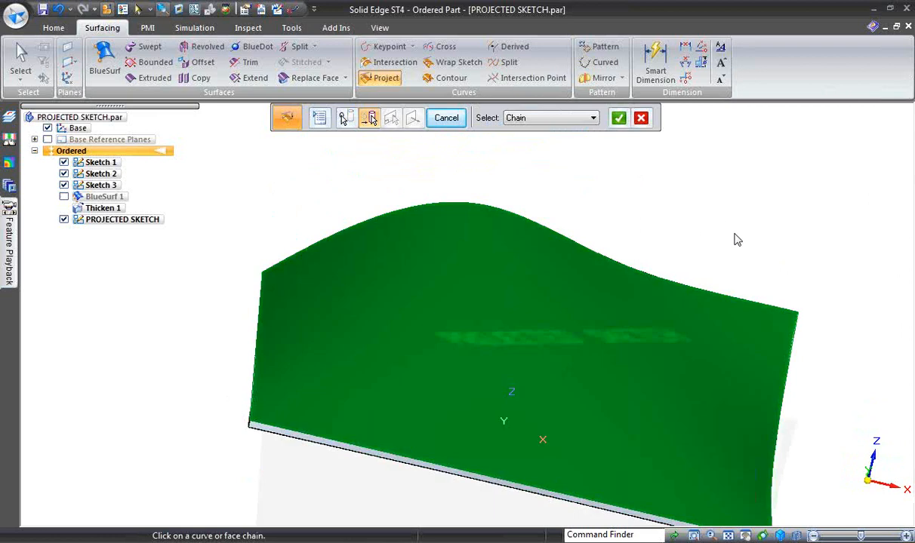
{"action": "right_click", "coordinate": [736, 239]}
{"action": "left_click", "coordinate": [718, 429]}
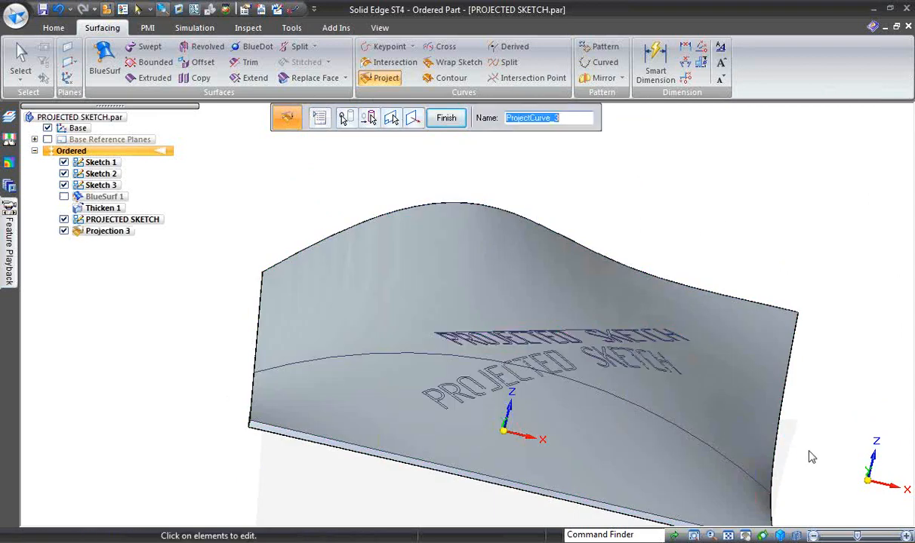
{"action": "mouse_move", "coordinate": [811, 456]}
{"action": "middle_mouse_down"}
{"action": "mouse_move", "coordinate": [837, 431]}
{"action": "mouse_move", "coordinate": [828, 370]}
{"action": "mouse_move", "coordinate": [819, 432]}
{"action": "mouse_move", "coordinate": [774, 433]}
{"action": "mouse_move", "coordinate": [835, 421]}
{"action": "mouse_move", "coordinate": [758, 355]}
{"action": "mouse_move", "coordinate": [741, 388]}
{"action": "mouse_move", "coordinate": [659, 400]}
{"action": "mouse_move", "coordinate": [649, 410]}
{"action": "mouse_move", "coordinate": [658, 423]}
{"action": "mouse_move", "coordinate": [633, 414]}
{"action": "mouse_move", "coordinate": [672, 370]}
{"action": "mouse_move", "coordinate": [621, 333]}
{"action": "mouse_move", "coordinate": [740, 336]}
{"action": "mouse_move", "coordinate": [790, 315]}
{"action": "mouse_move", "coordinate": [820, 267]}
{"action": "middle_mouse_up"}
{"action": "left_click", "coordinate": [64, 219]}
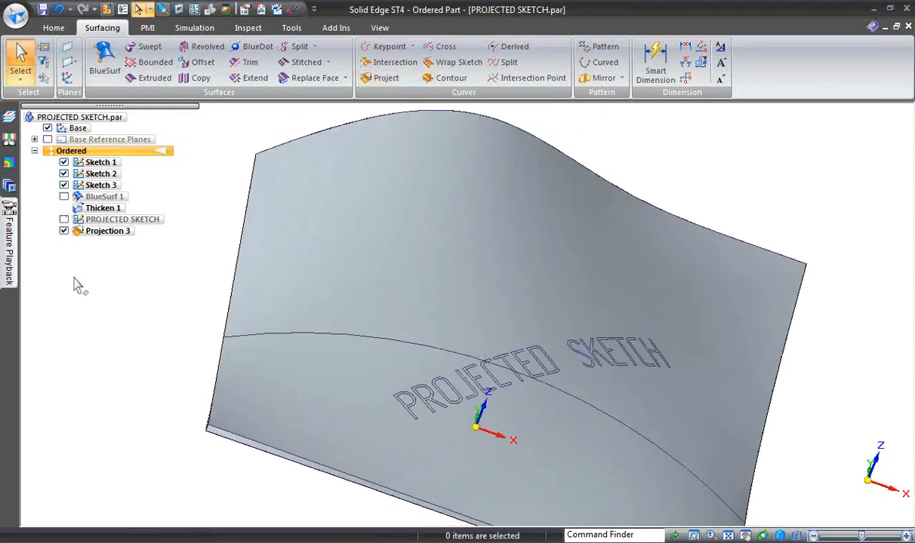
{"action": "left_click", "coordinate": [54, 28]}
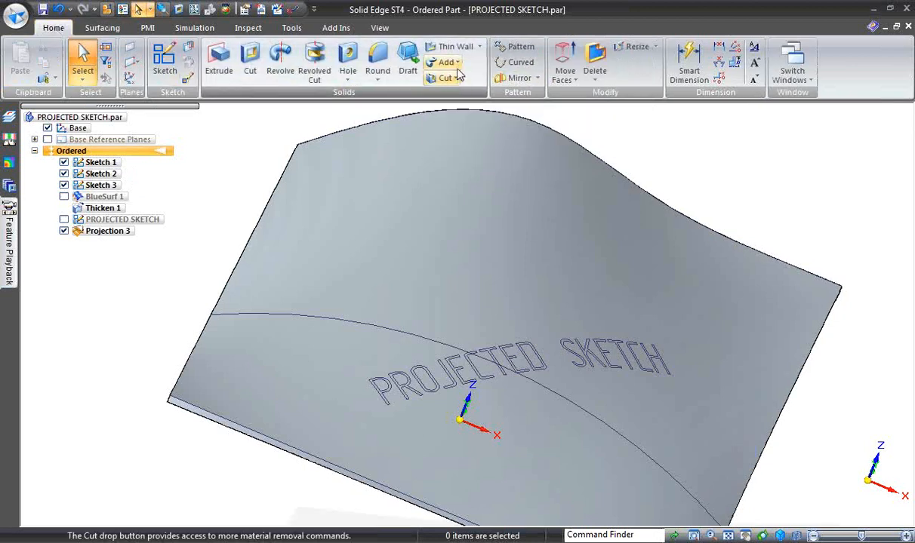
{"action": "left_click", "coordinate": [458, 64]}
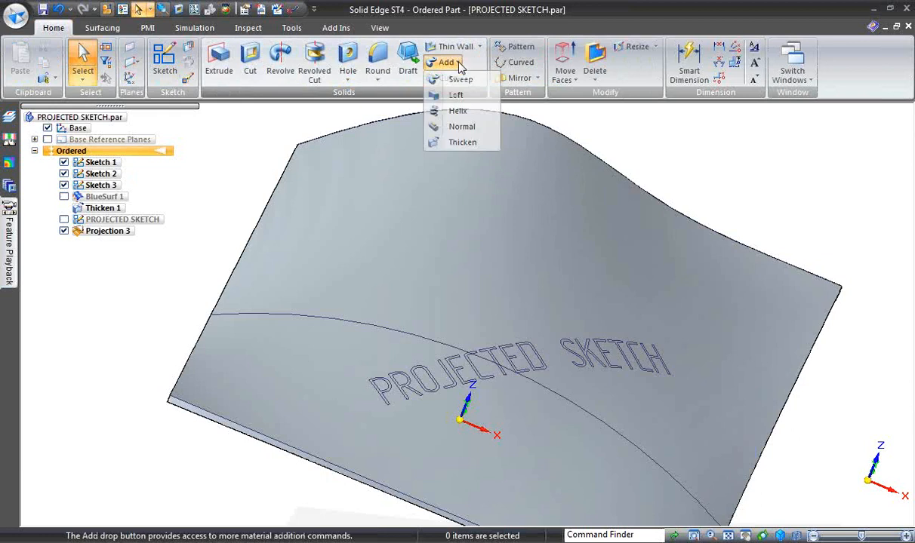
{"action": "left_click", "coordinate": [441, 125]}
{"action": "scroll", "coordinate": [562, 309], "scroll_direction": "down", "scroll_amount": 2}
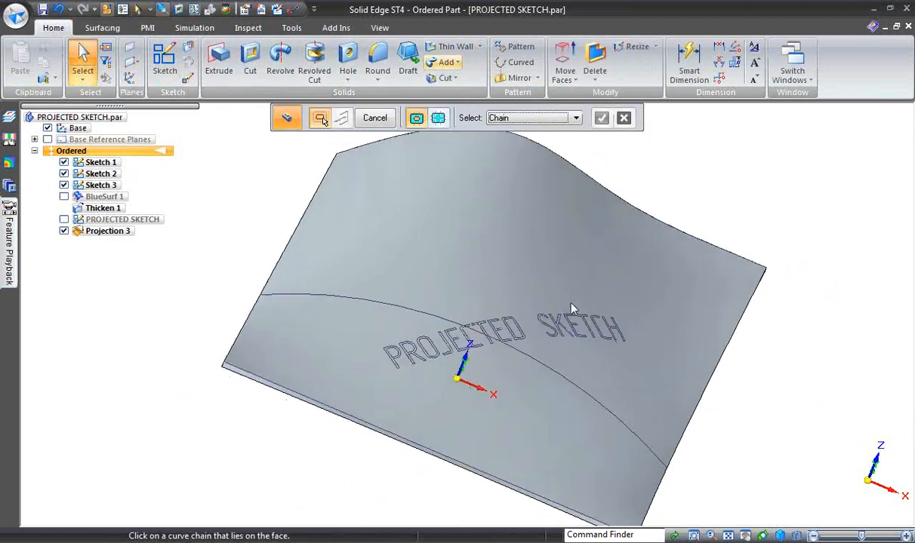
{"action": "middle_click_drag", "start_coordinate": [573, 308], "coordinate": [570, 172]}
{"action": "left_click", "coordinate": [532, 117]}
{"action": "left_click", "coordinate": [502, 128]}
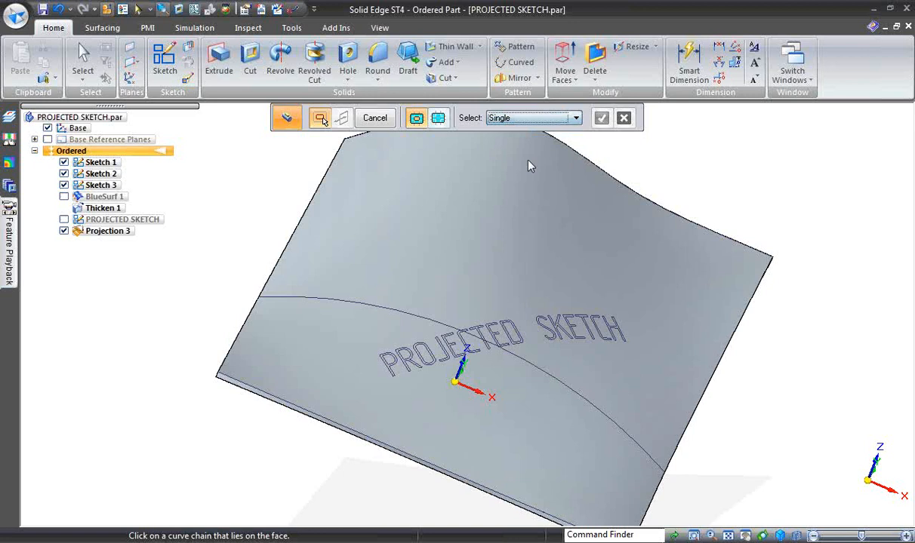
{"action": "middle_click_drag", "start_coordinate": [562, 327], "coordinate": [612, 361]}
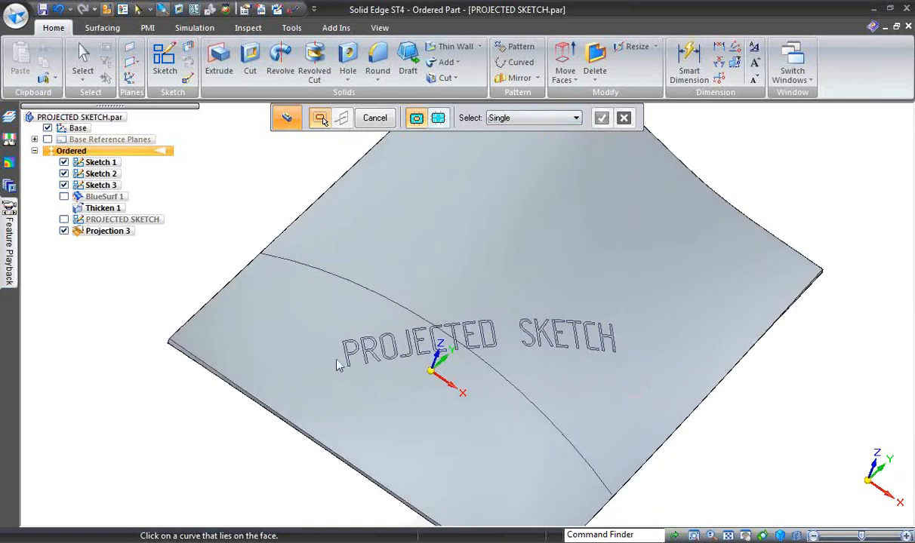
{"action": "left_click", "coordinate": [297, 281]}
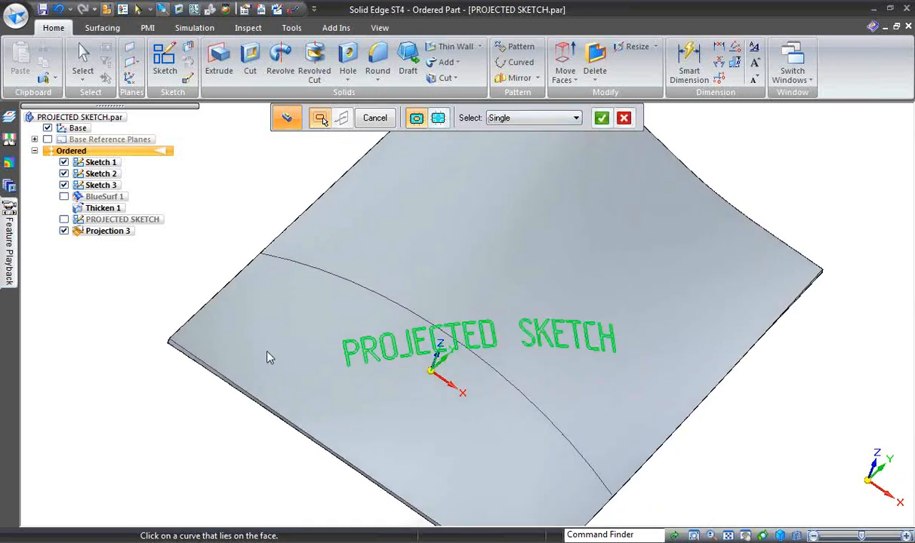
{"action": "middle_click_drag", "start_coordinate": [221, 365], "coordinate": [192, 363]}
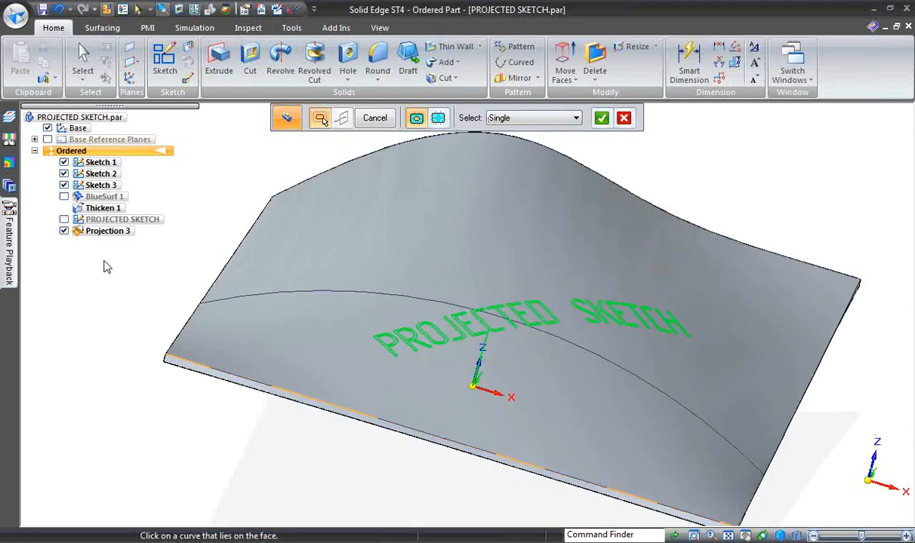
{"action": "key", "text": "Return"}
{"action": "key", "text": "Escape"}
Hide the Base coordinate system and start a Normal protrusion with Single selection, accepting all projected letter outlines on the plate.
{"action": "left_click", "coordinate": [47, 128]}
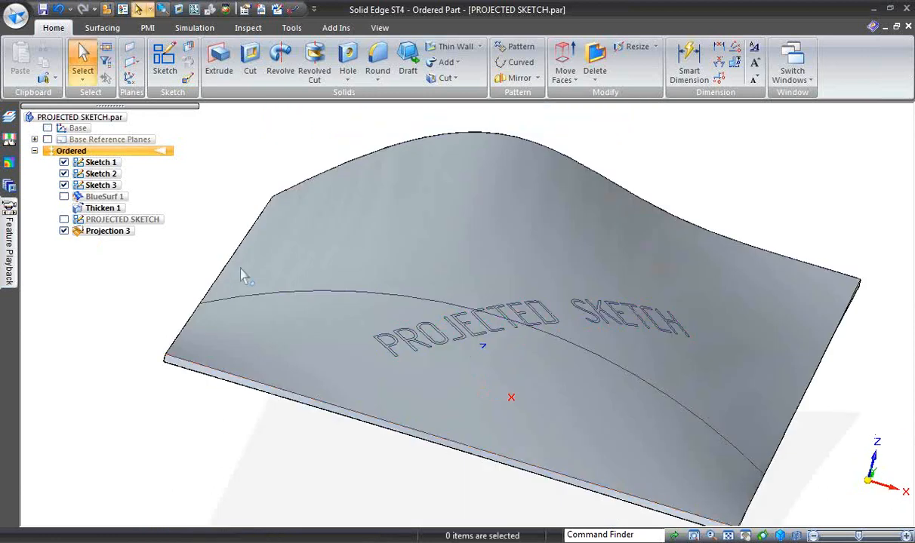
{"action": "middle_click_drag", "start_coordinate": [243, 272], "coordinate": [267, 295]}
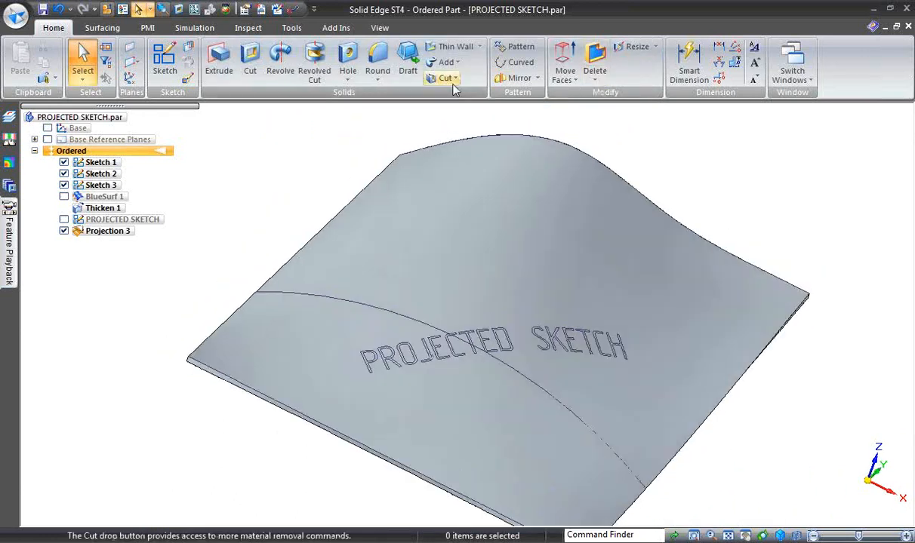
{"action": "left_click", "coordinate": [451, 62]}
{"action": "left_click", "coordinate": [446, 123]}
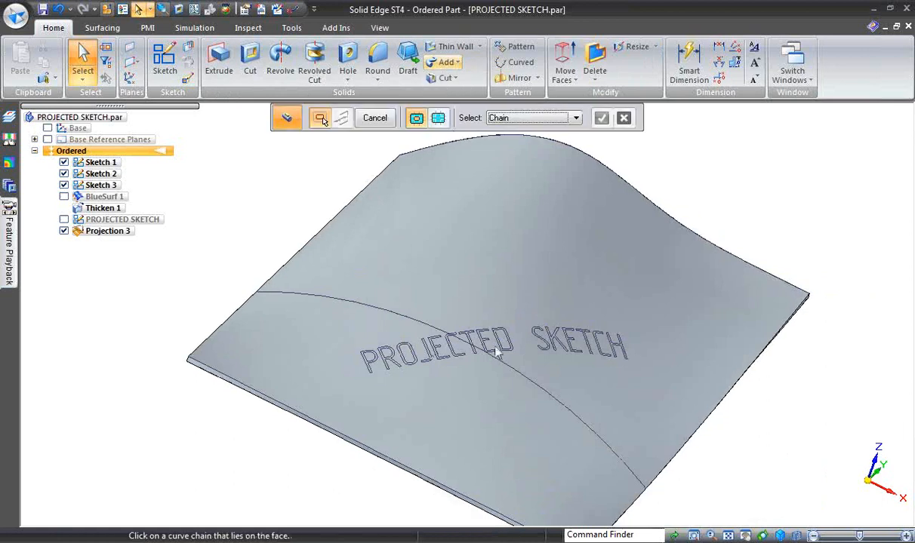
{"action": "middle_click_drag", "start_coordinate": [594, 445], "coordinate": [322, 349]}
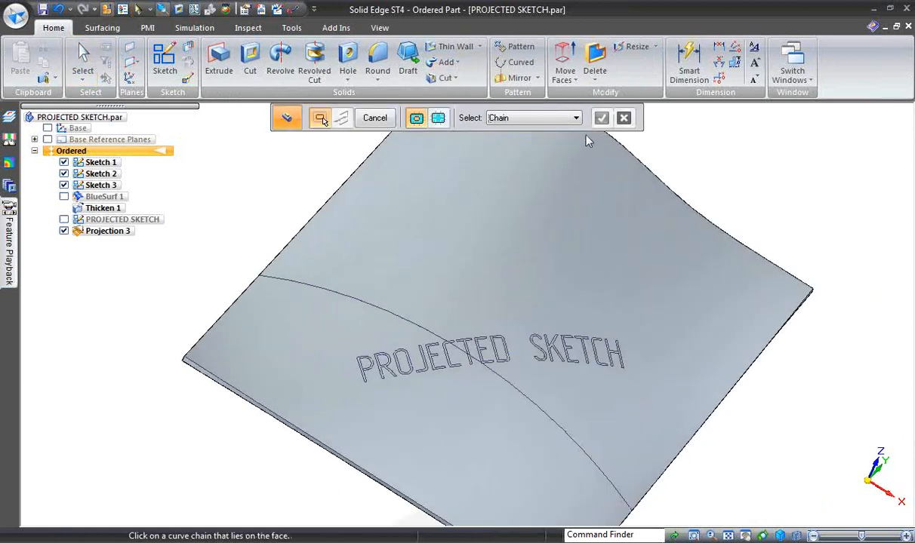
{"action": "left_click", "coordinate": [575, 118]}
{"action": "left_click", "coordinate": [551, 129]}
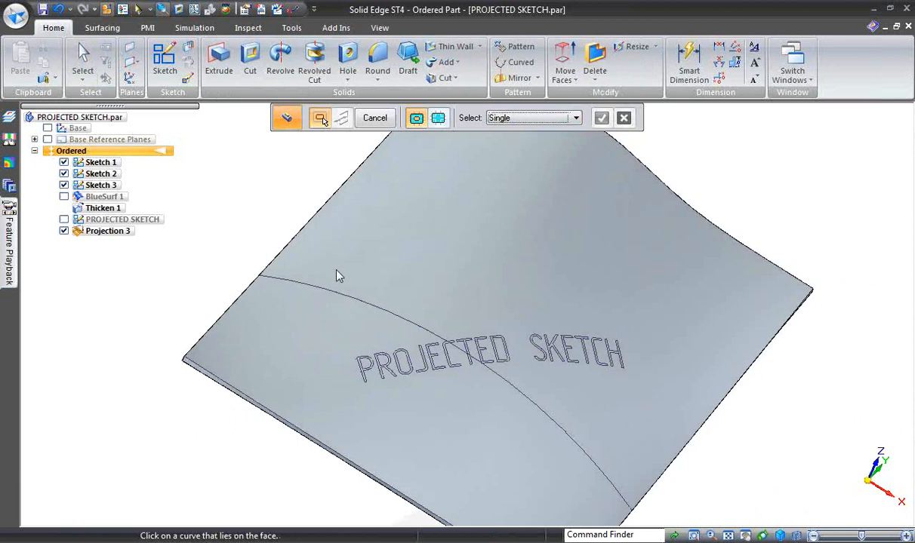
{"action": "left_click", "coordinate": [655, 439]}
{"action": "middle_click_drag", "start_coordinate": [521, 443], "coordinate": [729, 246]}
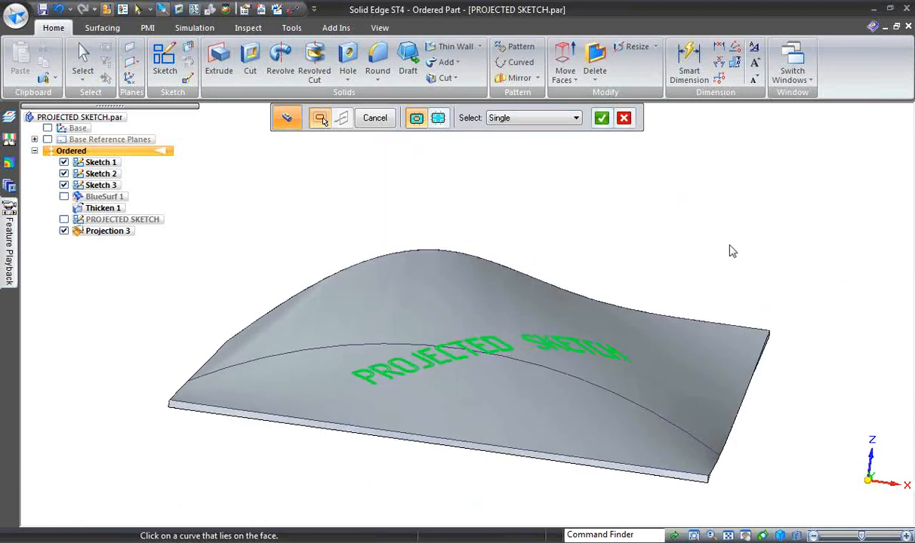
{"action": "scroll", "coordinate": [629, 260], "scroll_direction": "up", "scroll_amount": 2}
{"action": "right_click", "coordinate": [651, 353]}
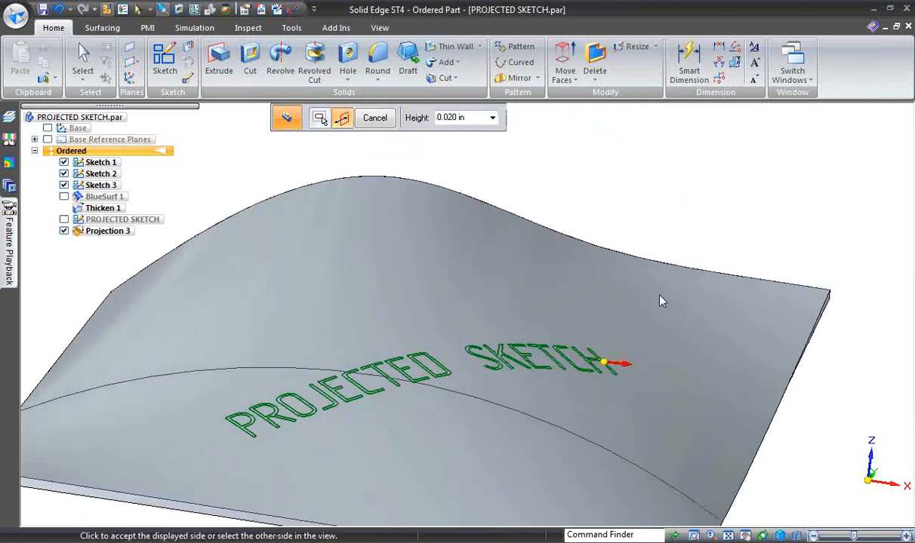
Accept the side for the 0.020 in high Normal protrusion of the text and finish the feature.
{"action": "scroll", "coordinate": [592, 377], "scroll_direction": "up", "scroll_amount": 5}
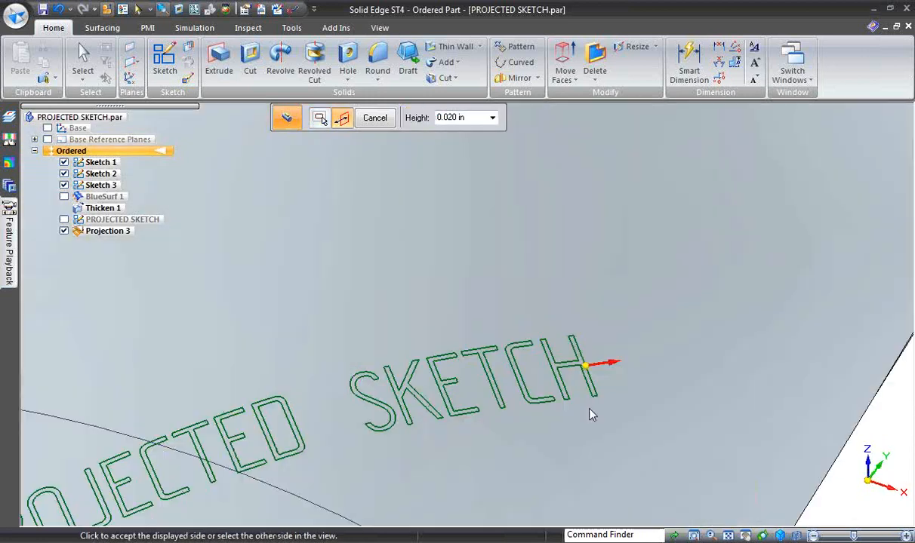
{"action": "scroll", "coordinate": [591, 414], "scroll_direction": "up", "scroll_amount": 1}
{"action": "left_click", "coordinate": [571, 385]}
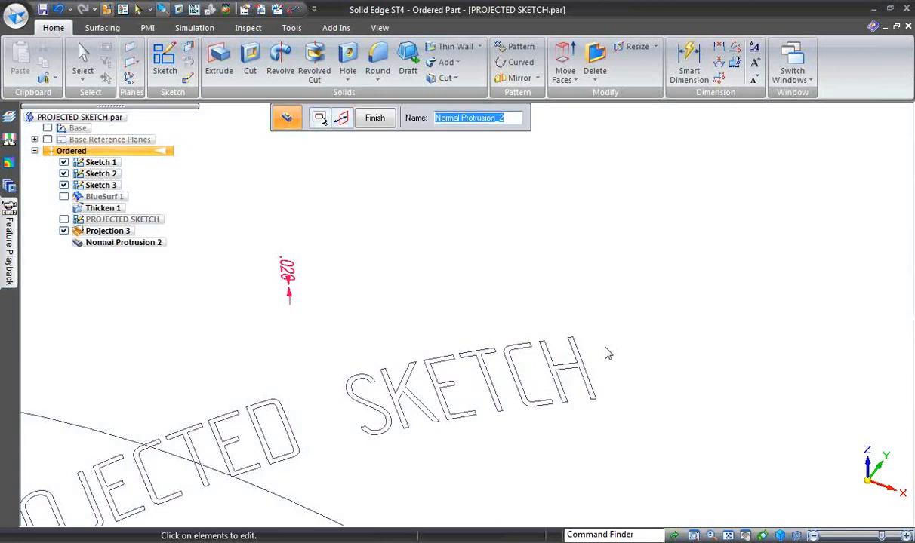
{"action": "scroll", "coordinate": [604, 352], "scroll_direction": "down", "scroll_amount": 3}
{"action": "scroll", "coordinate": [678, 378], "scroll_direction": "down", "scroll_amount": 2}
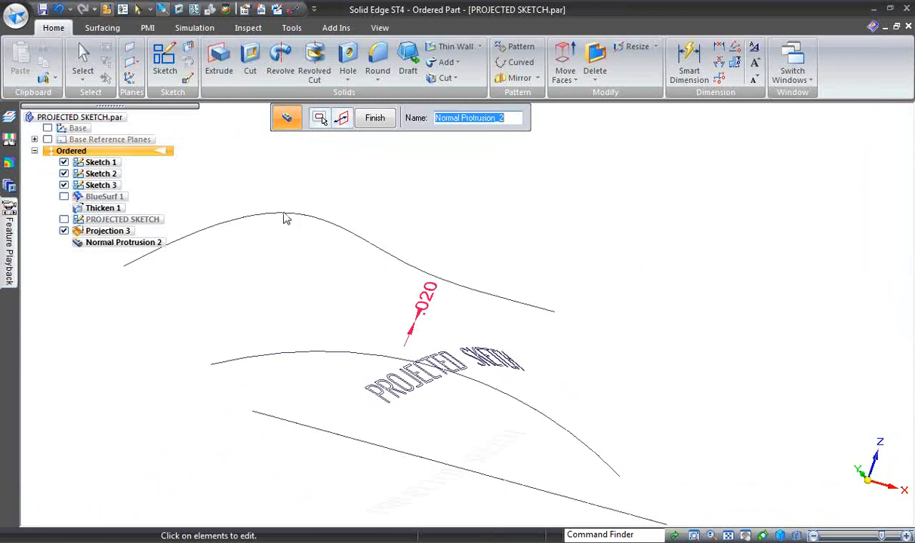
{"action": "key", "text": "Escape"}
{"action": "middle_click_drag", "start_coordinate": [419, 182], "coordinate": [781, 189]}
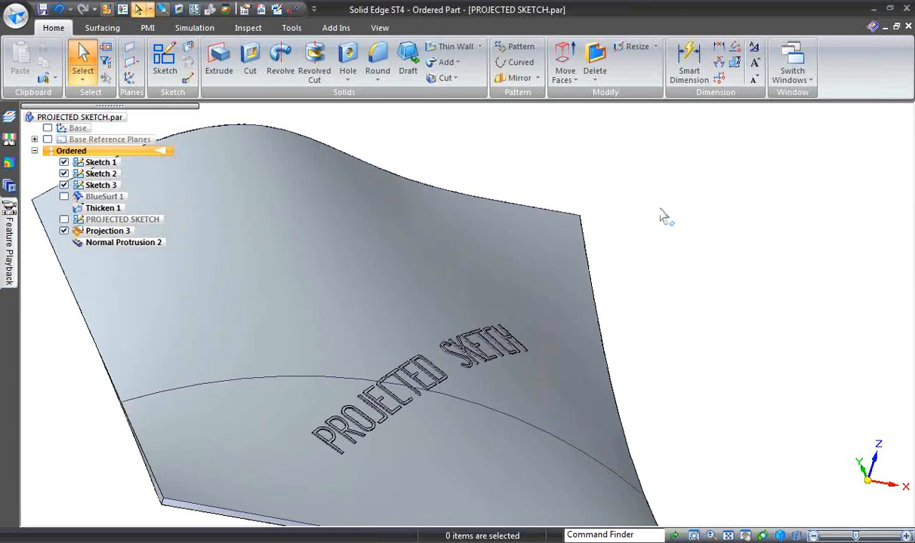
Switch to WRAP SKETCH.par and start a Wrap Sketch curve, accepting the part's curved front face as the target.
{"action": "left_click", "coordinate": [801, 89]}
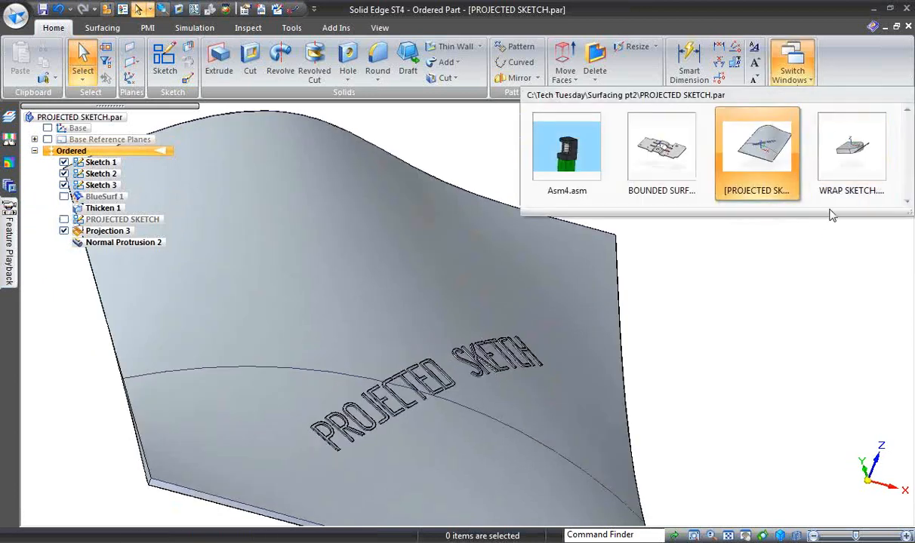
{"action": "left_click", "coordinate": [844, 177]}
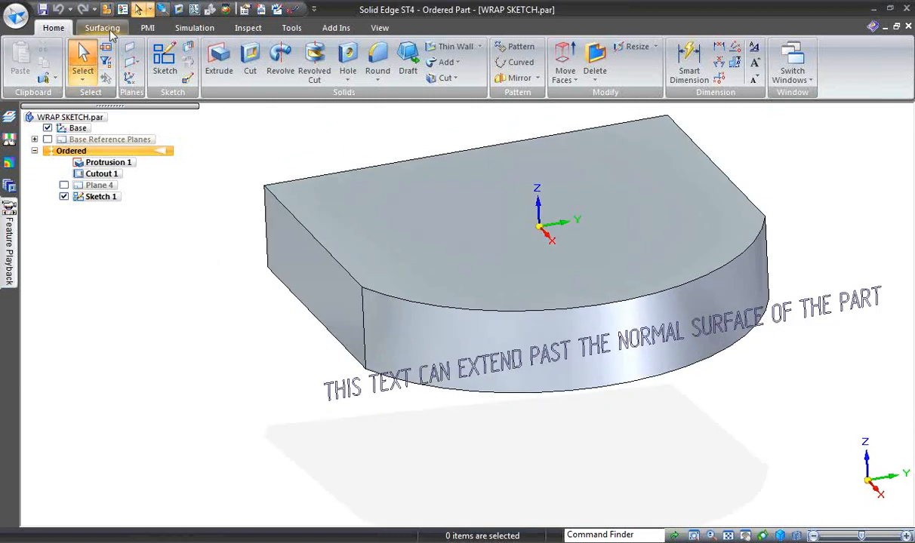
{"action": "left_click", "coordinate": [104, 28]}
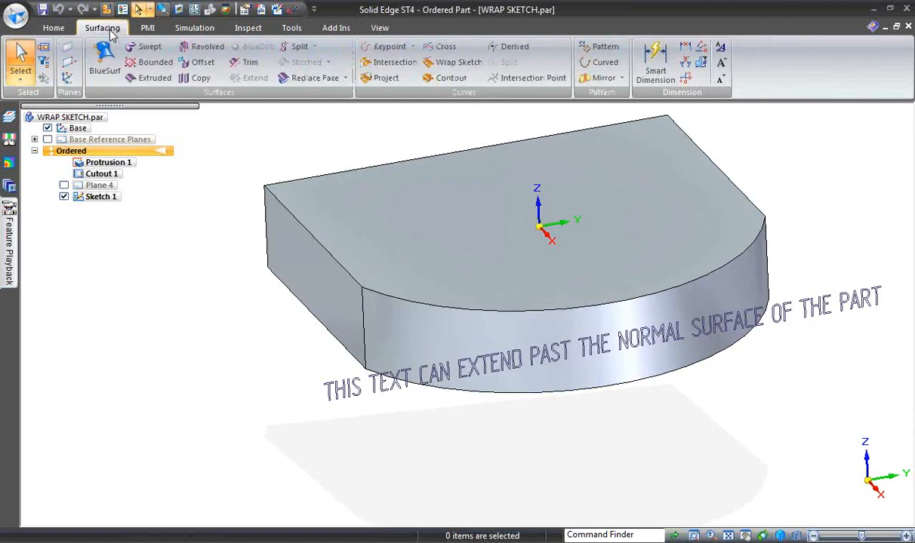
{"action": "left_click", "coordinate": [457, 65]}
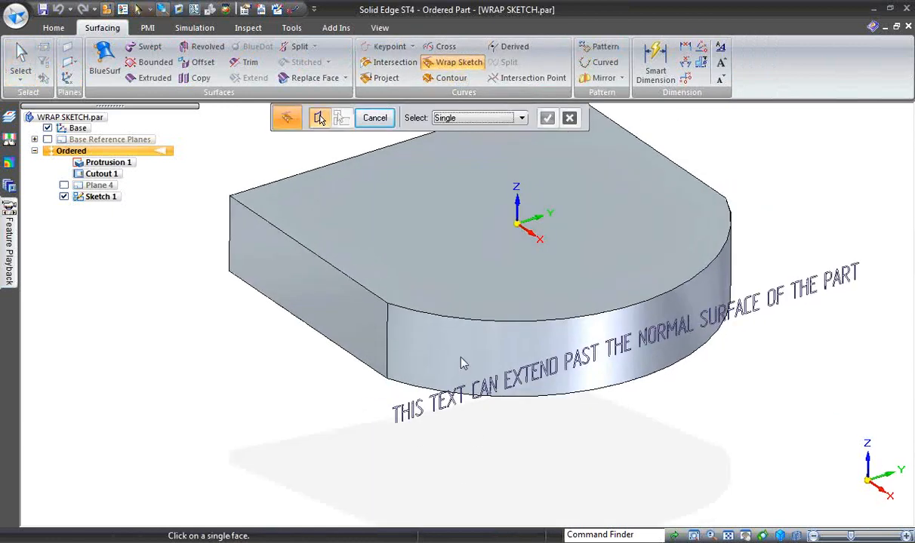
{"action": "left_click", "coordinate": [445, 365]}
{"action": "right_click", "coordinate": [300, 385]}
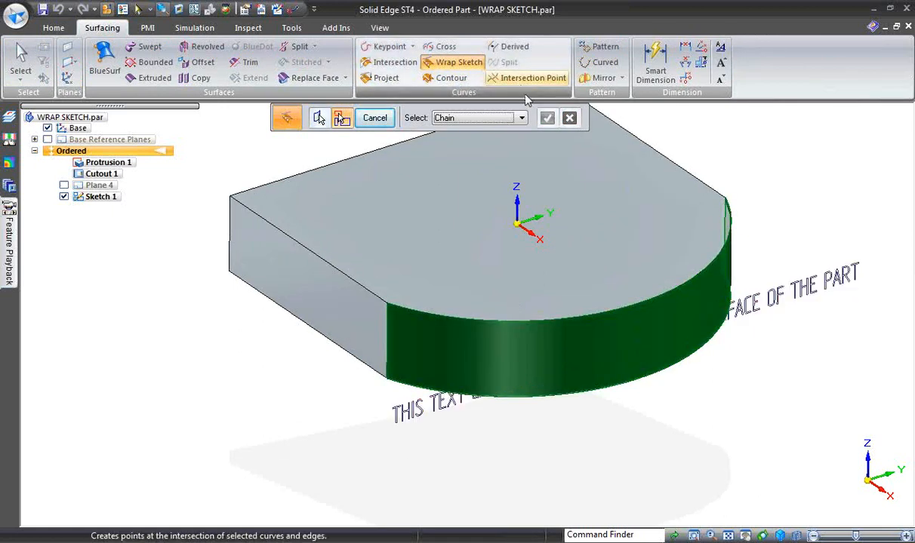
Wrap the whole text sketch, Sketch 1, onto the curved face using Entire Sketch selection and finish the feature.
{"action": "left_click", "coordinate": [483, 118]}
{"action": "left_click", "coordinate": [468, 148]}
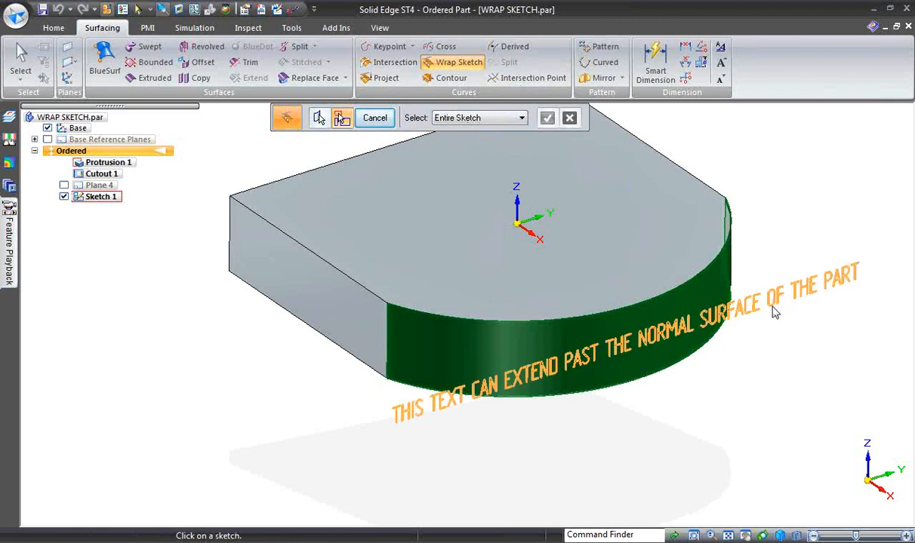
{"action": "left_click", "coordinate": [776, 321]}
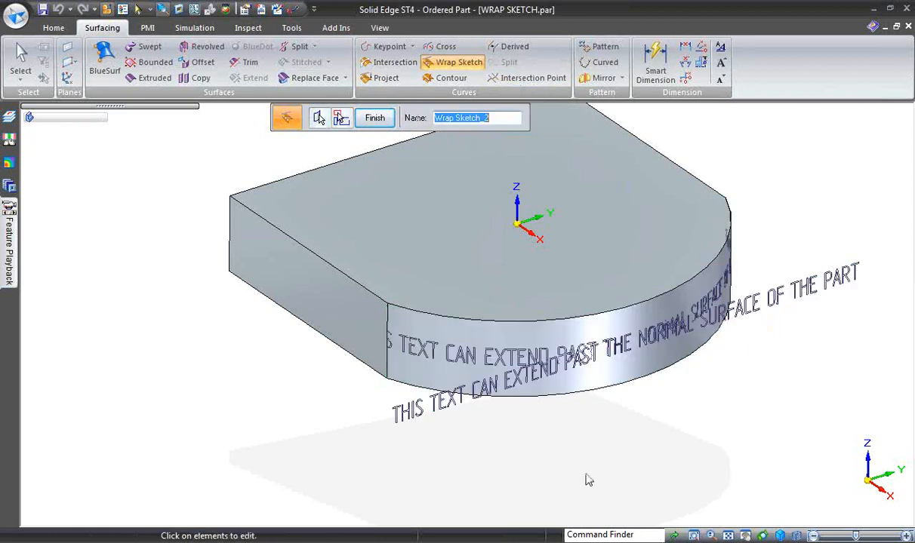
{"action": "left_click", "coordinate": [374, 118]}
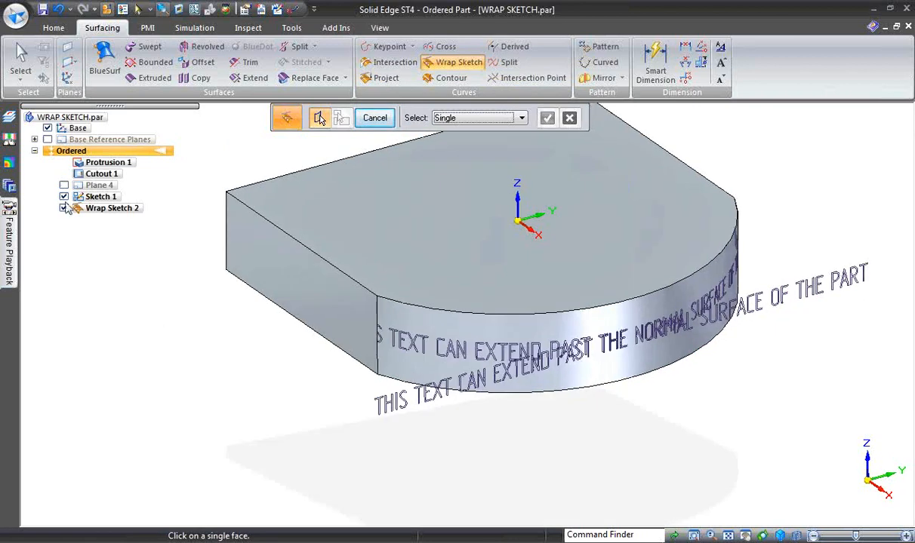
Compare the wrapped text with its flat source by hiding and redisplaying Sketch 1 and examining both ends of the curved face.
{"action": "left_click", "coordinate": [63, 196]}
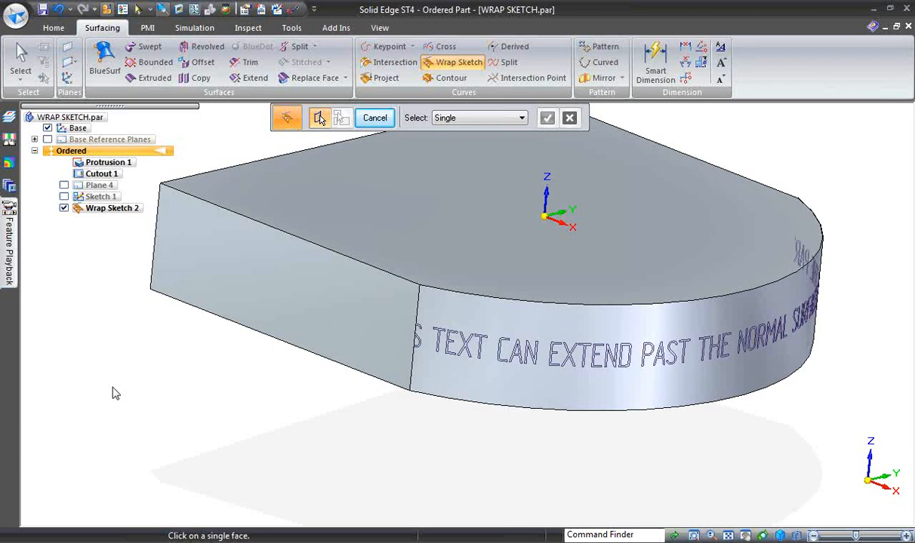
{"action": "left_click", "coordinate": [64, 197]}
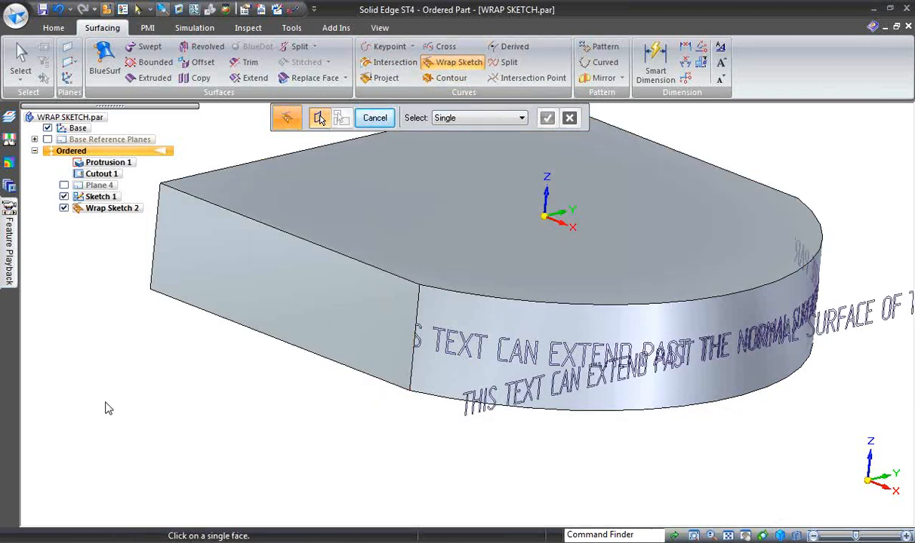
{"action": "middle_click_drag", "start_coordinate": [108, 407], "coordinate": [108, 443]}
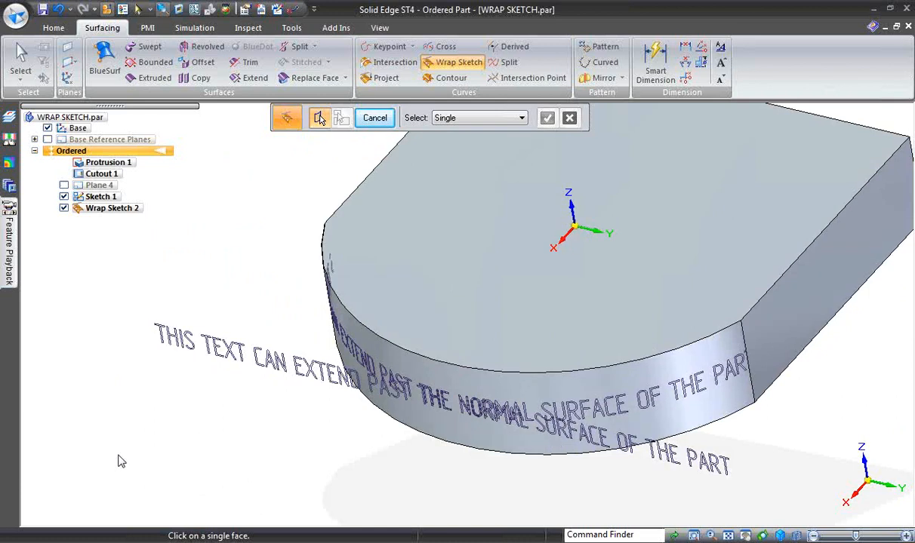
{"action": "middle_click_drag", "start_coordinate": [119, 456], "coordinate": [118, 456]}
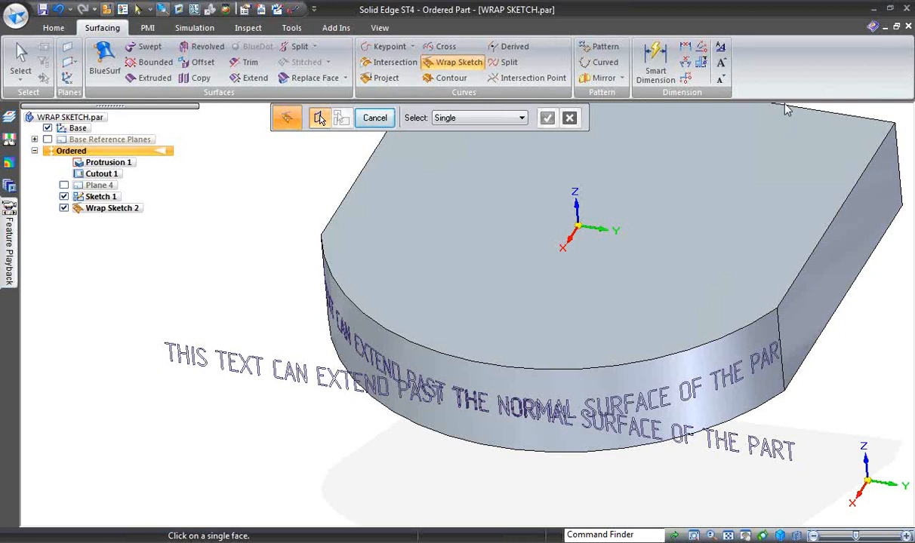
Switch to the open BOUNDED SURFACE.par part.
{"action": "left_click", "coordinate": [381, 29]}
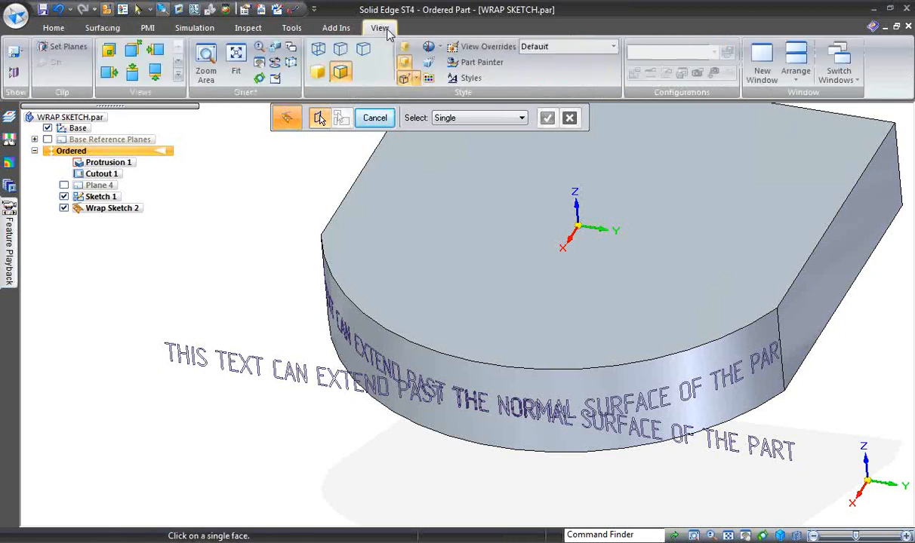
{"action": "left_click", "coordinate": [839, 64]}
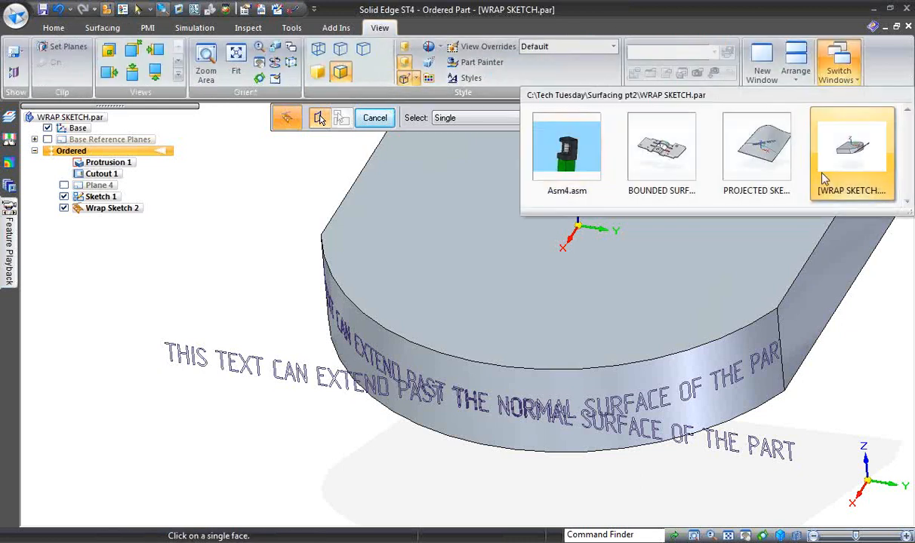
{"action": "left_click", "coordinate": [663, 168]}
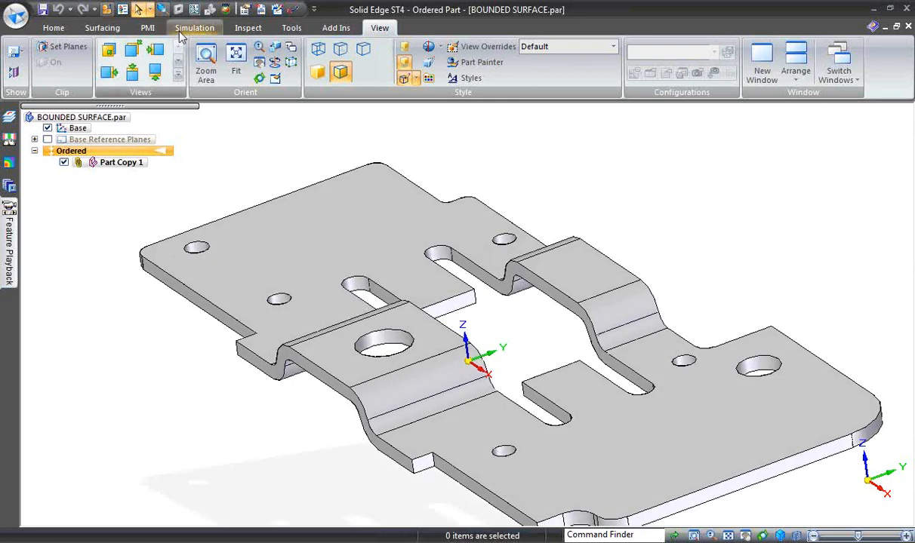
Copy the top face of the bracket's slotted end plate as a surface with Remove Internal Boundaries enabled.
{"action": "left_click", "coordinate": [106, 28]}
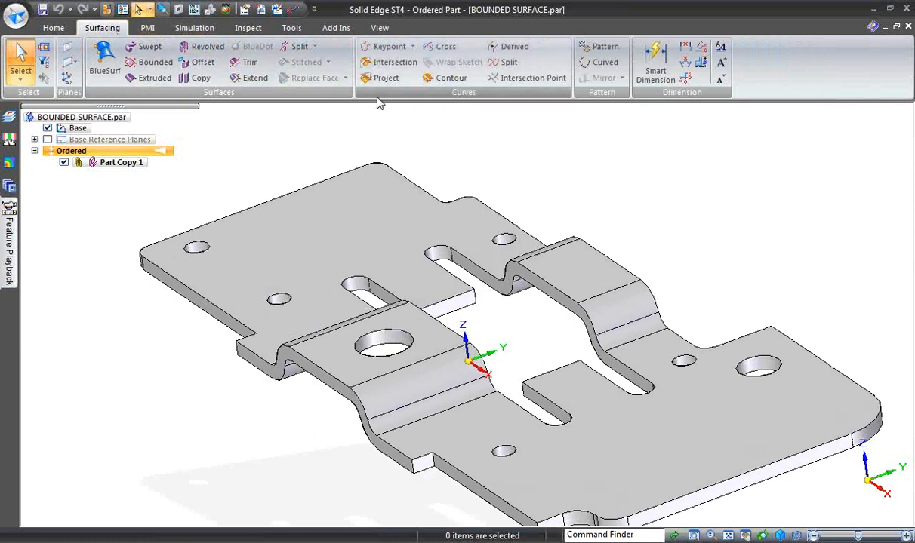
{"action": "left_click", "coordinate": [200, 78]}
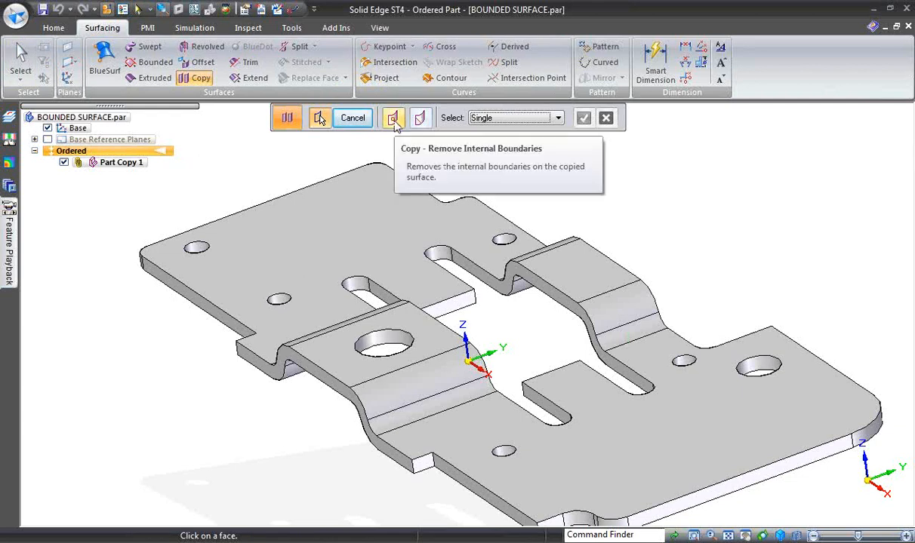
{"action": "left_click", "coordinate": [394, 119]}
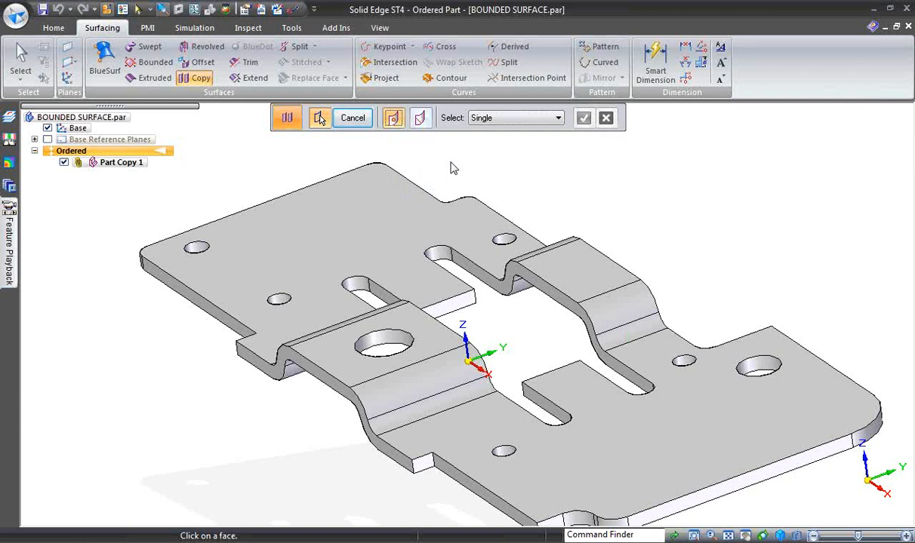
{"action": "left_click", "coordinate": [387, 210]}
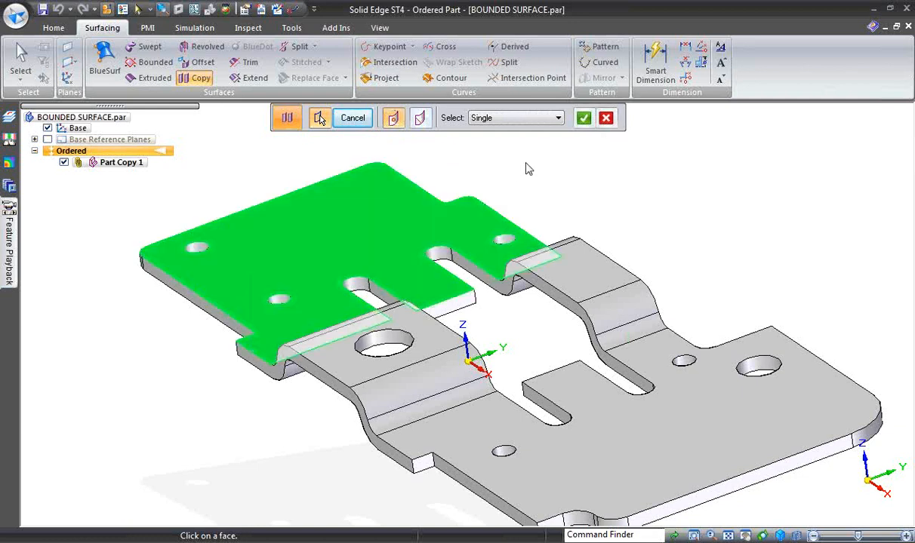
{"action": "right_click", "coordinate": [527, 168]}
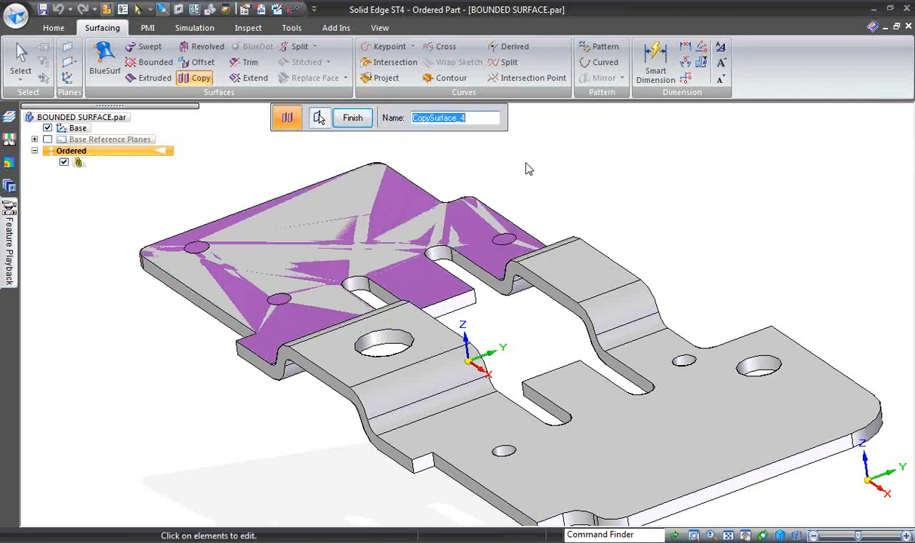
Examine the copied surface across the three small hole locations and discard the copy.
{"action": "scroll", "coordinate": [414, 257], "scroll_direction": "up", "scroll_amount": 3}
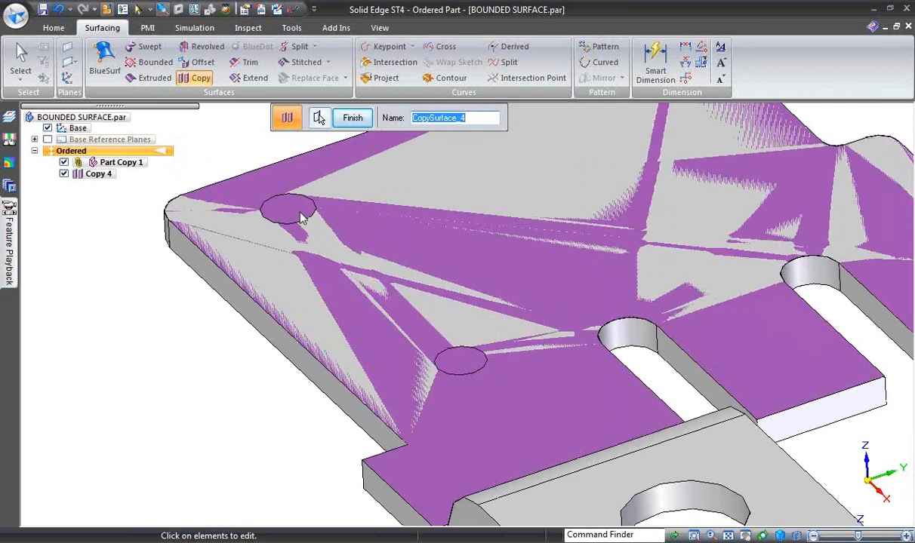
{"action": "scroll", "coordinate": [363, 286], "scroll_direction": "down", "scroll_amount": 2}
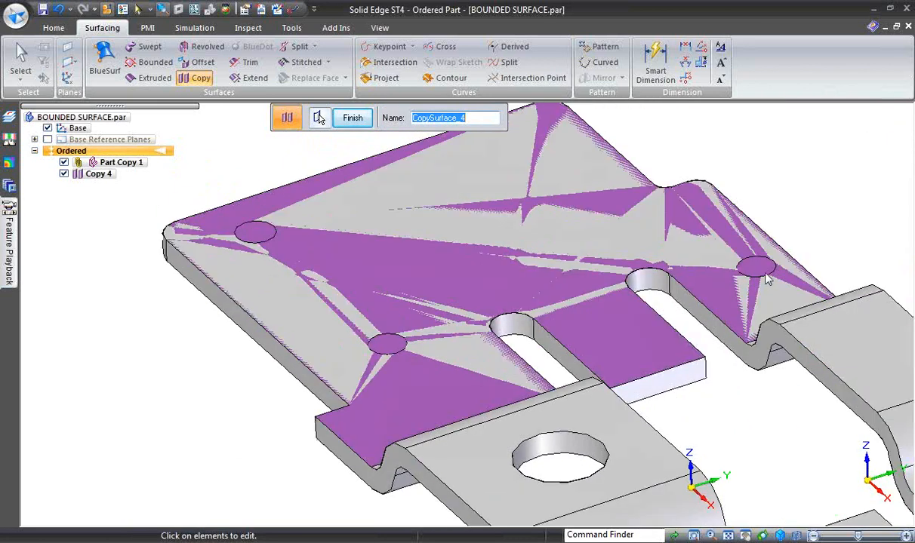
{"action": "scroll", "coordinate": [729, 260], "scroll_direction": "down", "scroll_amount": 3}
{"action": "middle_click_drag", "start_coordinate": [732, 247], "coordinate": [669, 221]}
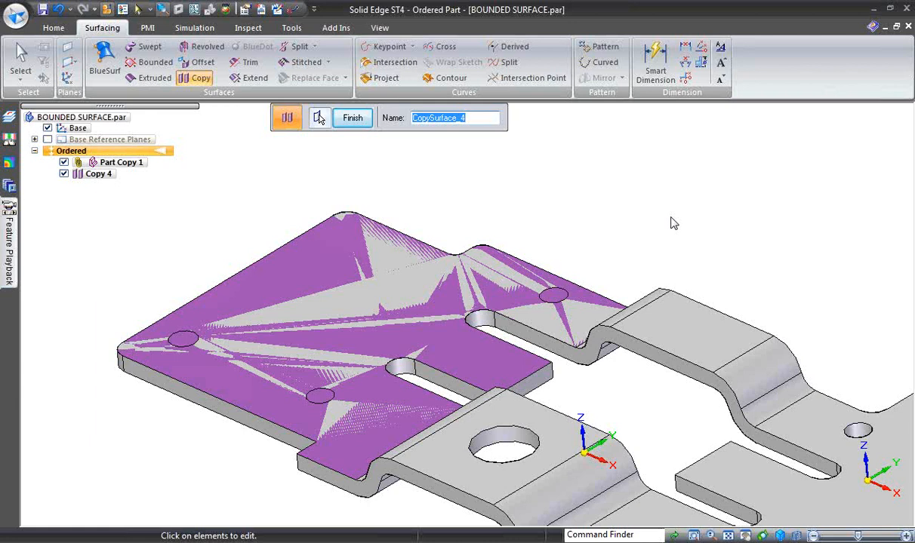
{"action": "key", "text": "Escape"}
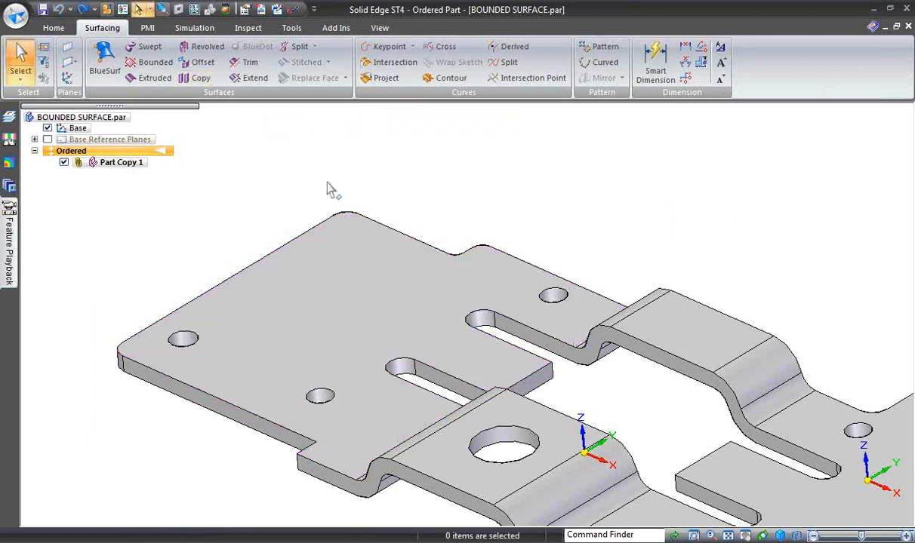
Copy the top face of the slotted end plate as a surface, keeping its internal boundaries.
{"action": "left_click", "coordinate": [195, 78]}
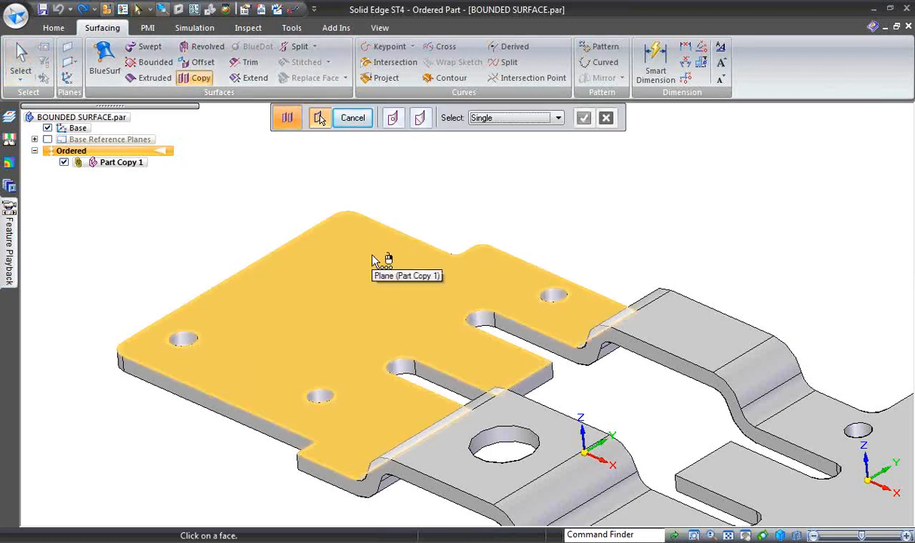
{"action": "middle_click_drag", "start_coordinate": [372, 261], "coordinate": [325, 249]}
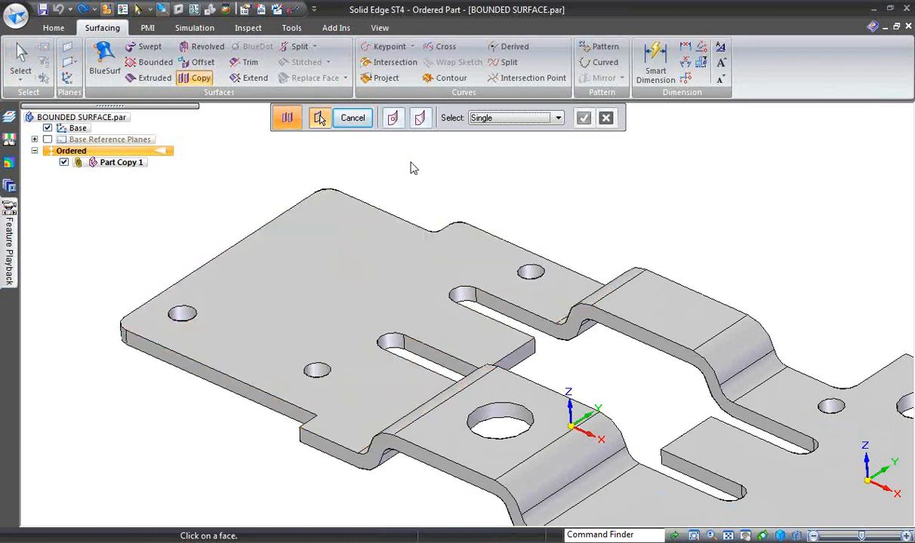
{"action": "left_click", "coordinate": [367, 252]}
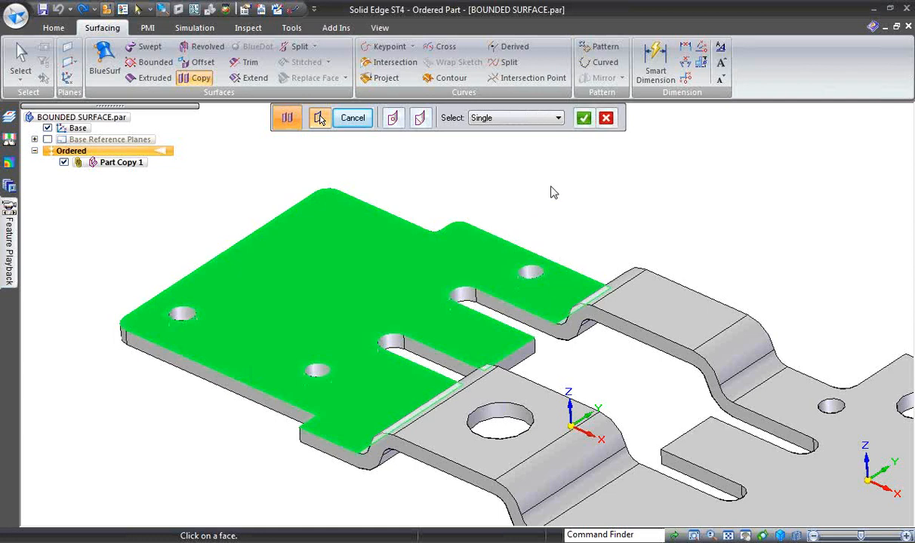
{"action": "right_click", "coordinate": [550, 187]}
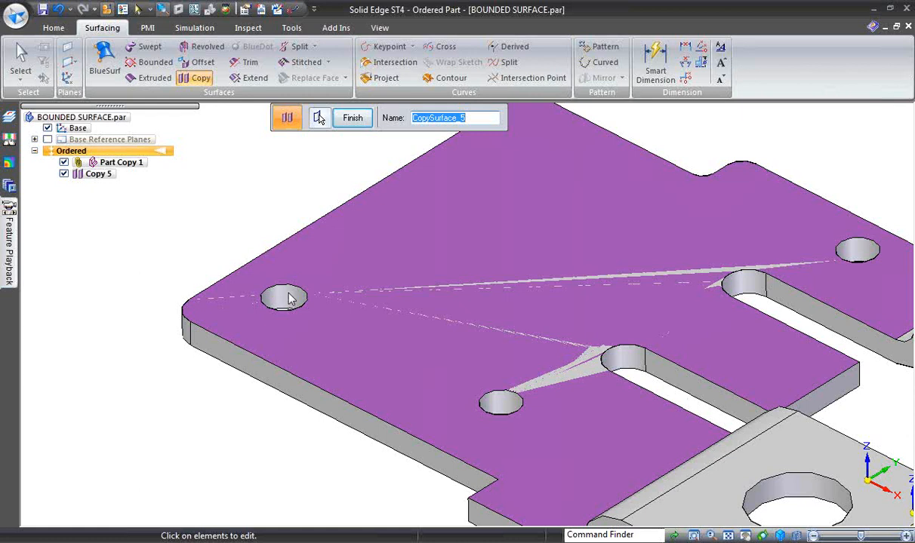
Create a Bounded surface closing the small round hole nearest the end plate's outer corner.
{"action": "left_click", "coordinate": [157, 67]}
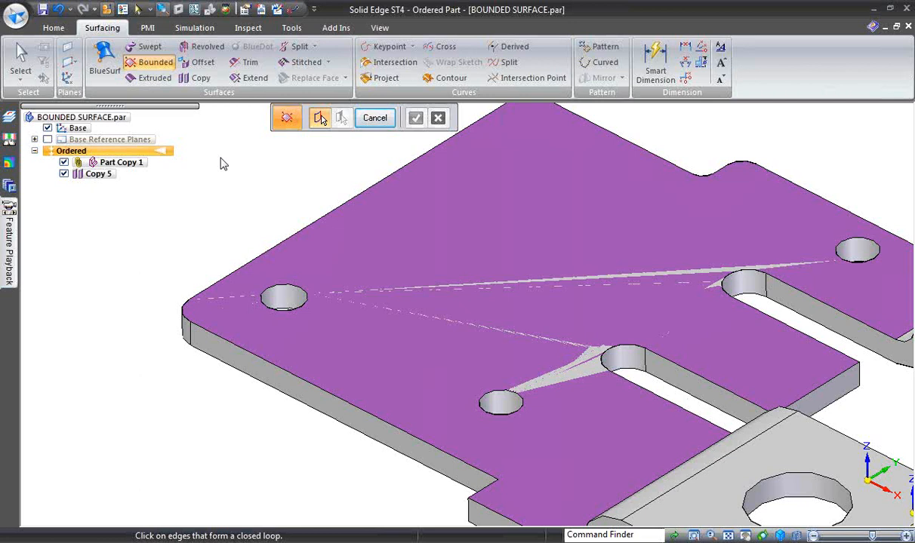
{"action": "left_click", "coordinate": [307, 303]}
{"action": "right_click", "coordinate": [276, 211]}
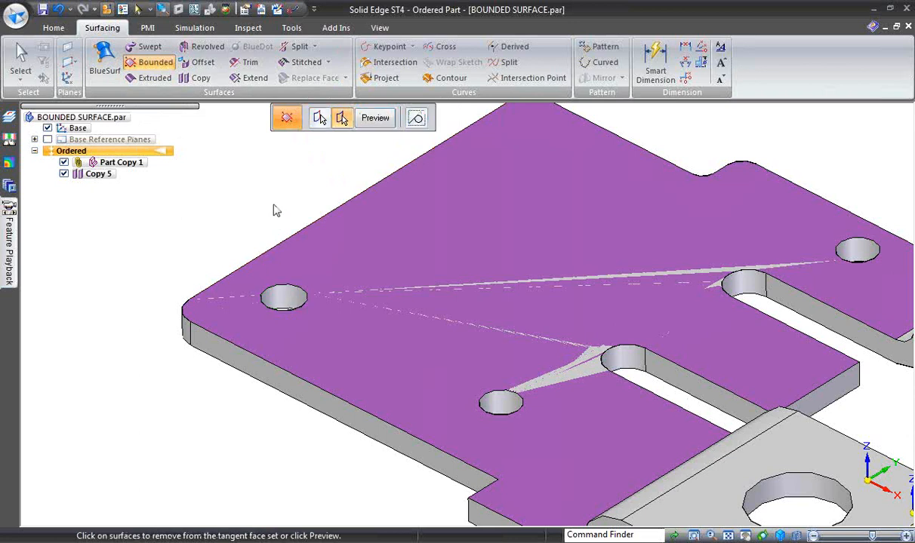
{"action": "right_click", "coordinate": [276, 212]}
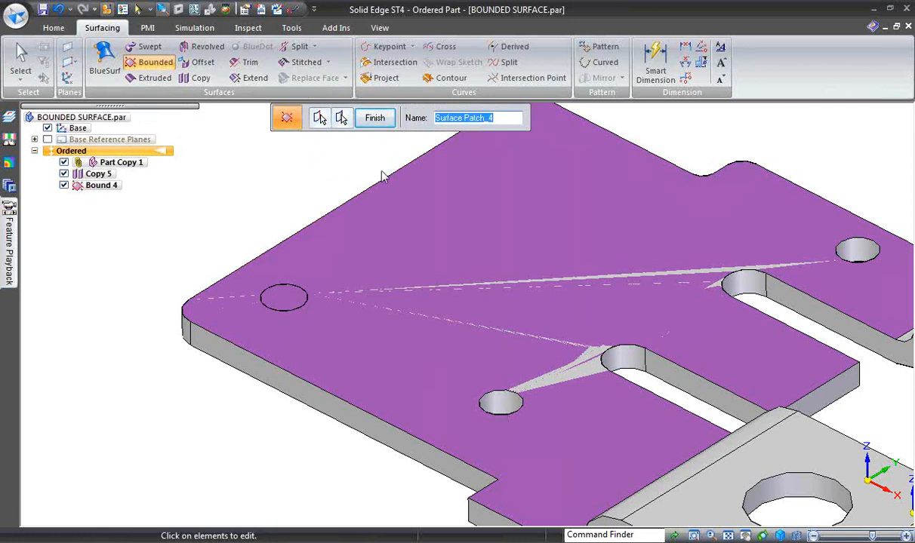
{"action": "left_click", "coordinate": [364, 117]}
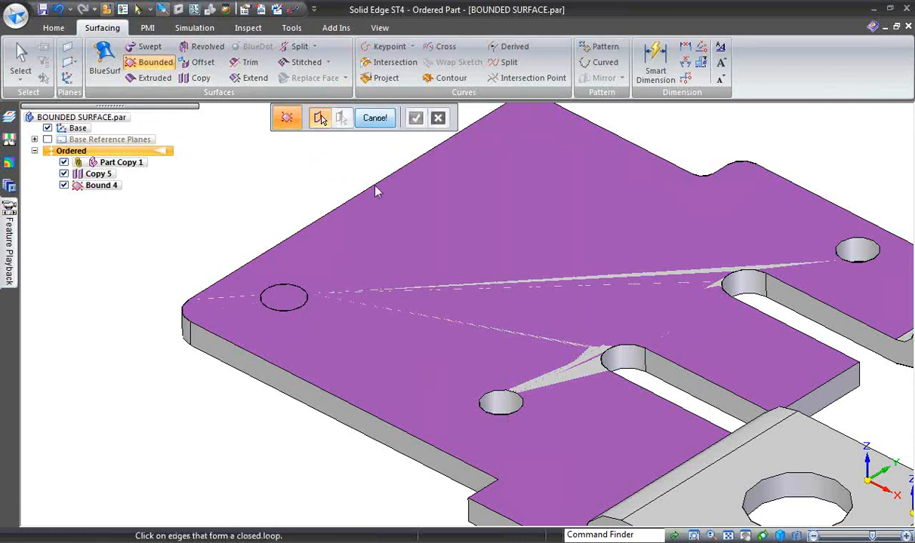
Create another Bounded surface from the edge of the small round hole closest to the bend with the large hole.
{"action": "left_click", "coordinate": [510, 415]}
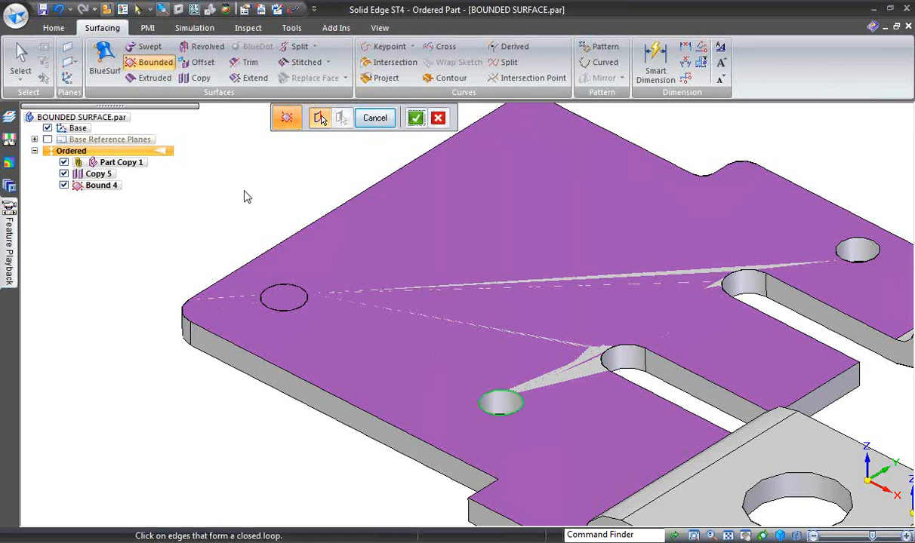
{"action": "key", "text": "Return"}
{"action": "key", "text": "Return"}
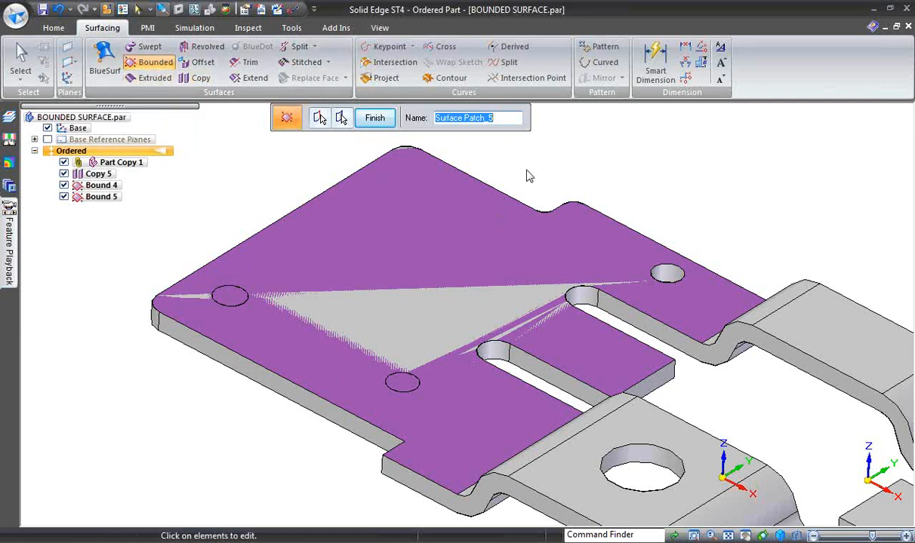
Stitch the copied face and the two bounded patches into one surface with Heal stitched surfaces enabled.
{"action": "left_click", "coordinate": [323, 66]}
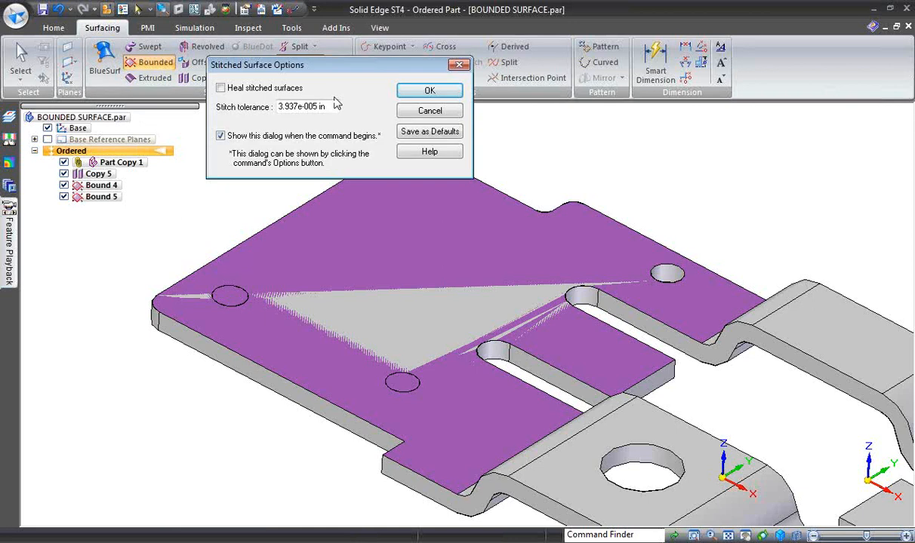
{"action": "left_click", "coordinate": [281, 89]}
{"action": "left_click", "coordinate": [416, 91]}
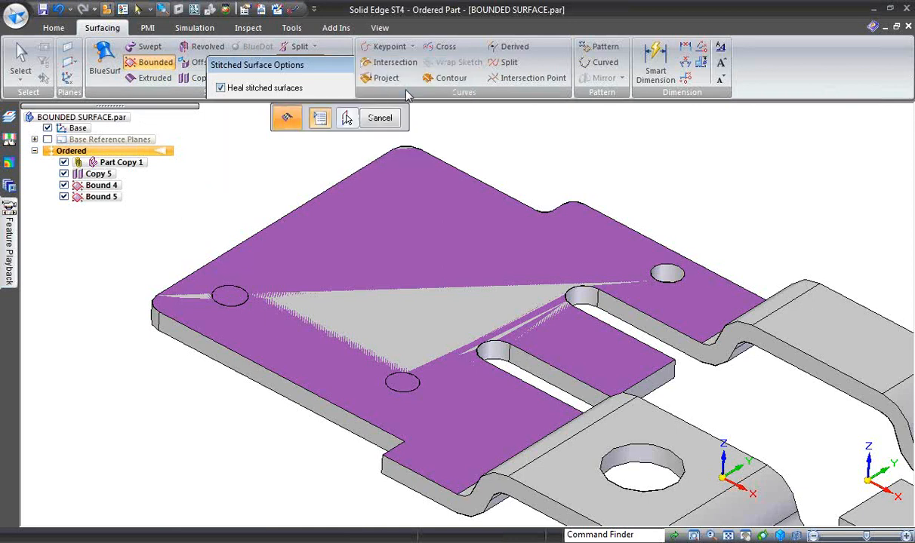
{"action": "left_click", "coordinate": [229, 297]}
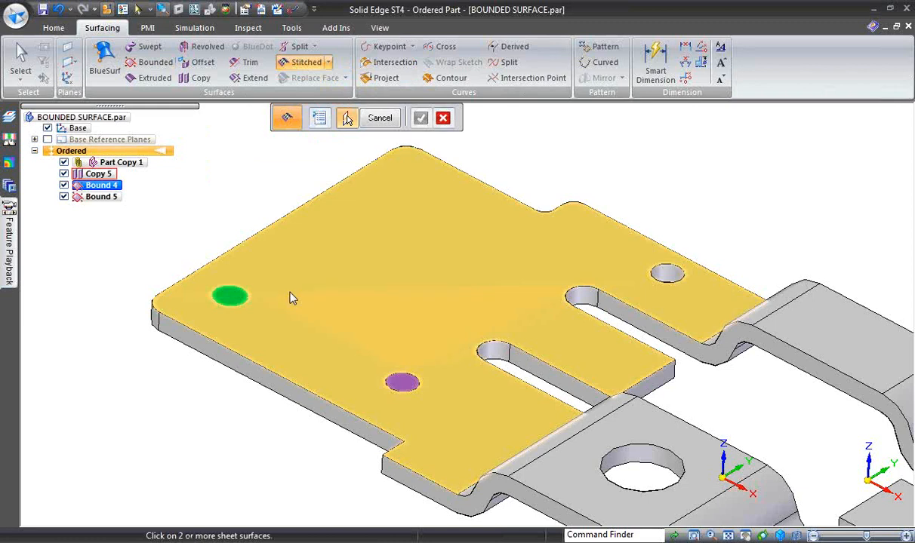
{"action": "left_click", "coordinate": [400, 384]}
{"action": "left_click", "coordinate": [400, 381]}
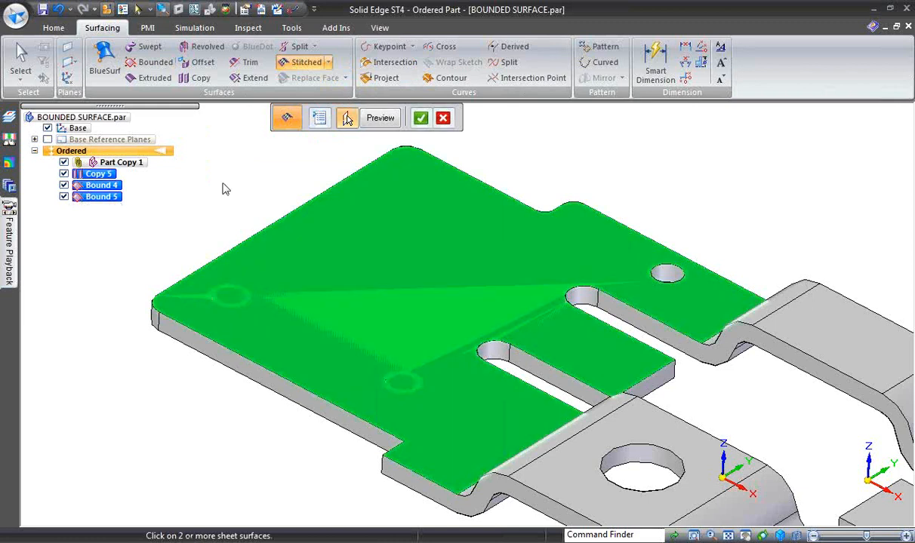
{"action": "key", "text": "Return"}
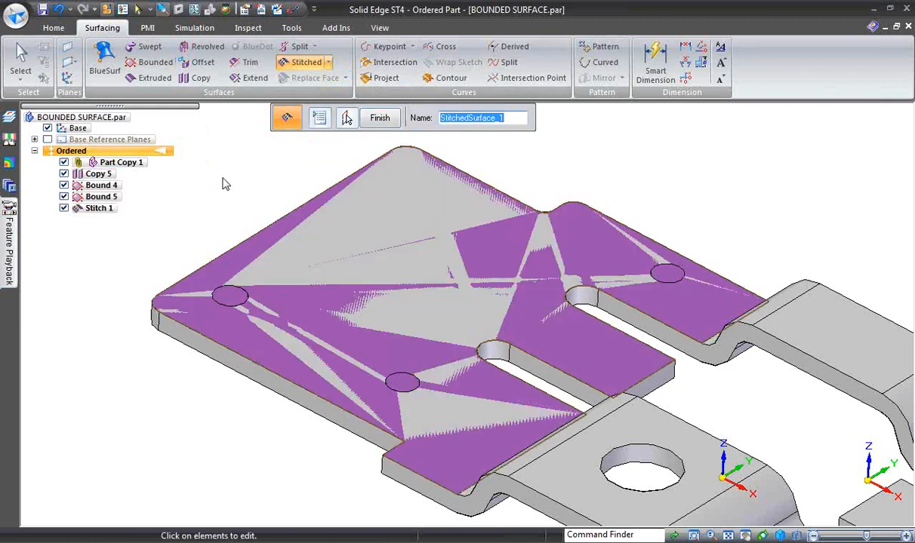
{"action": "key", "text": "Return"}
{"action": "key", "text": "Escape"}
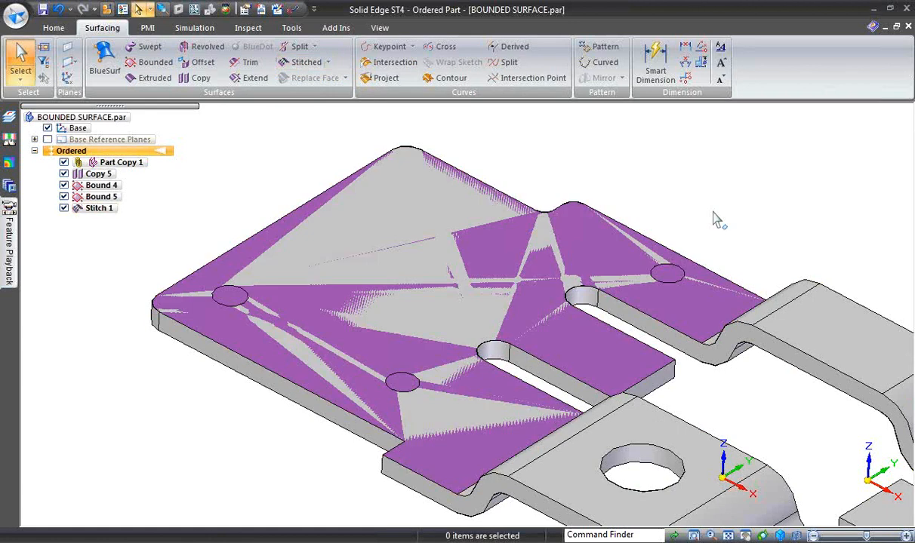
Switch to the Asm4.asm assembly and look over the light body, bulb and lens on the green post.
{"action": "scroll", "coordinate": [717, 219], "scroll_direction": "down", "scroll_amount": 4}
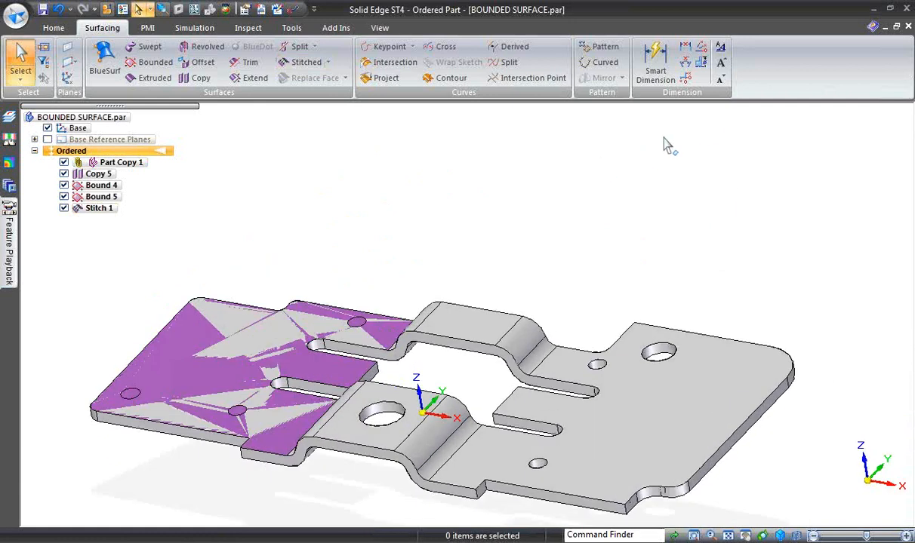
{"action": "key", "text": "ctrl+Tab"}
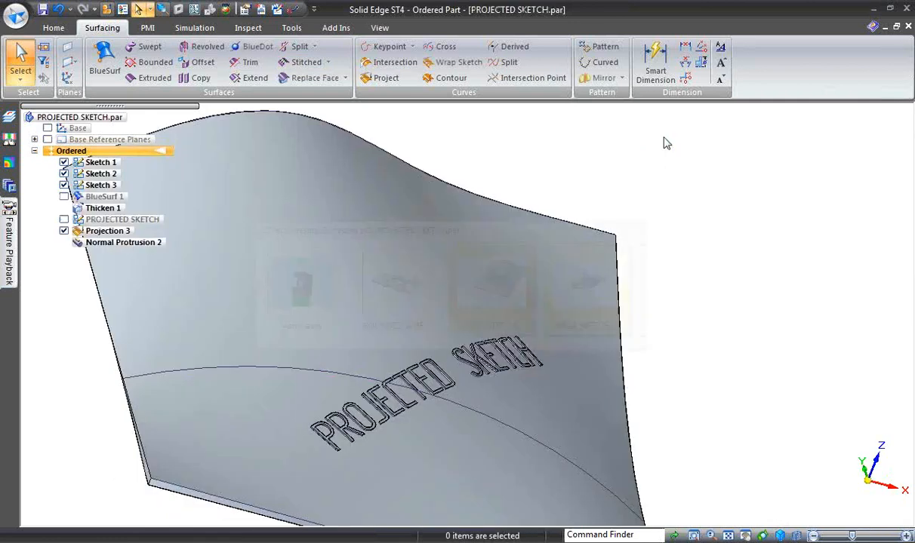
{"action": "key", "text": "ctrl+Tab"}
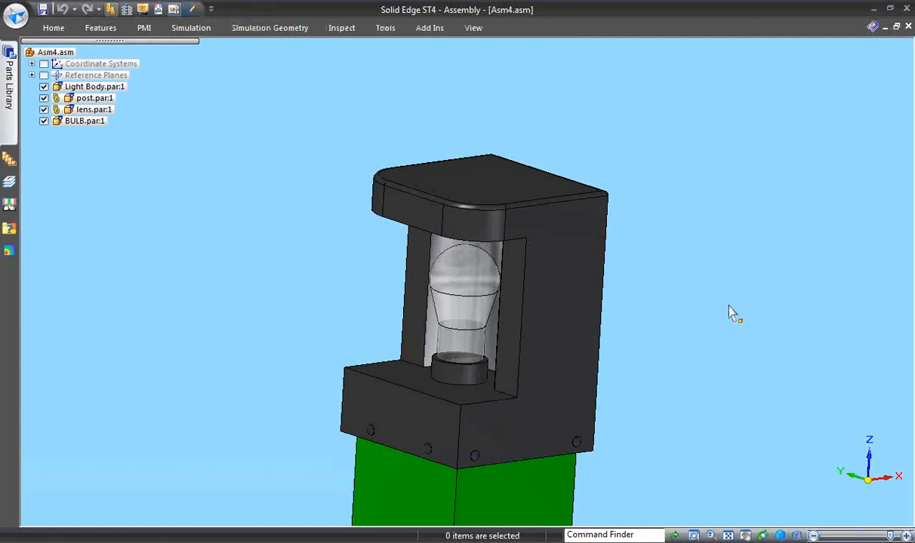
{"action": "key", "text": "ctrl+Right"}
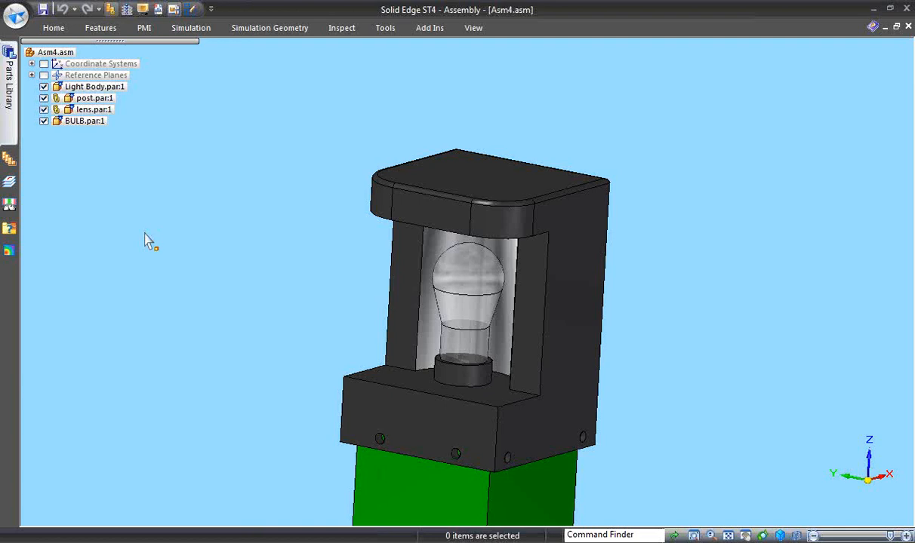
{"action": "scroll", "coordinate": [266, 307], "scroll_direction": "down", "scroll_amount": 8}
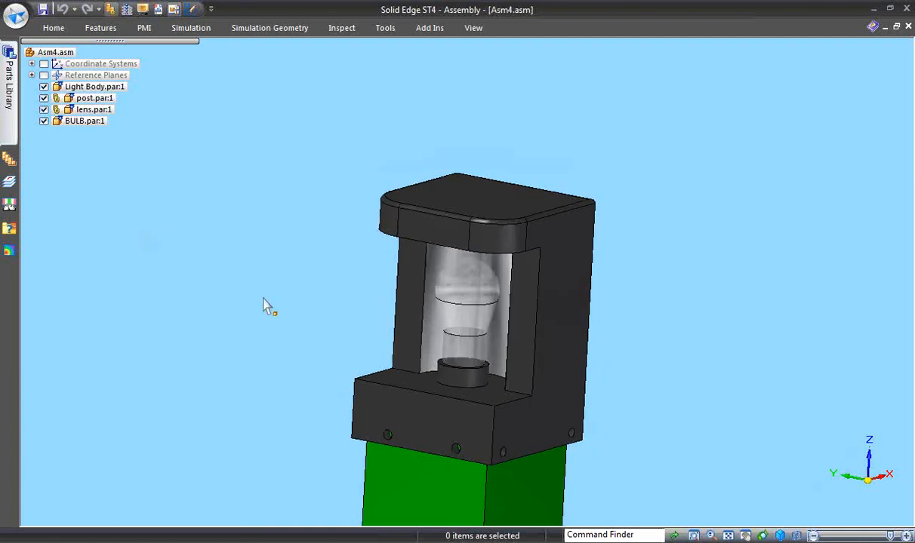
{"action": "scroll", "coordinate": [615, 422], "scroll_direction": "down", "scroll_amount": 3}
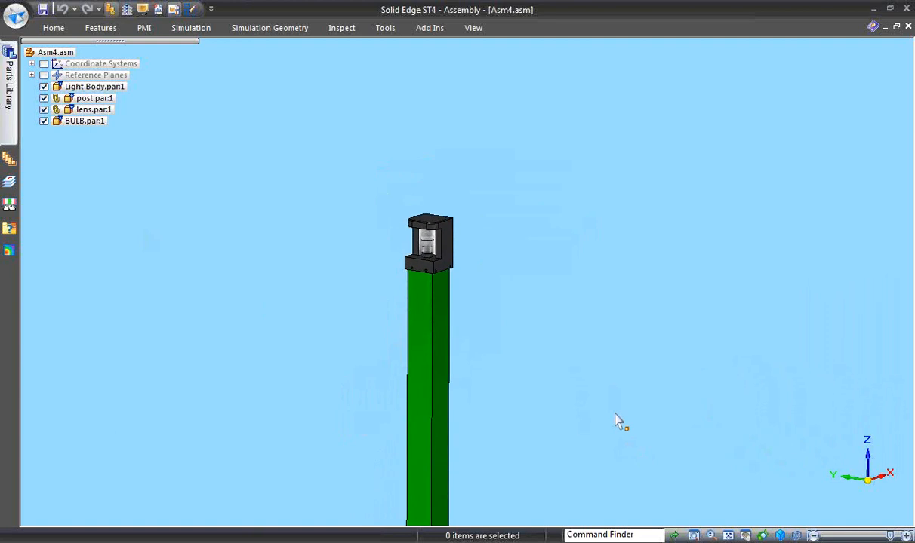
{"action": "scroll", "coordinate": [615, 422], "scroll_direction": "up", "scroll_amount": 3}
{"action": "scroll", "coordinate": [615, 422], "scroll_direction": "up", "scroll_amount": 5}
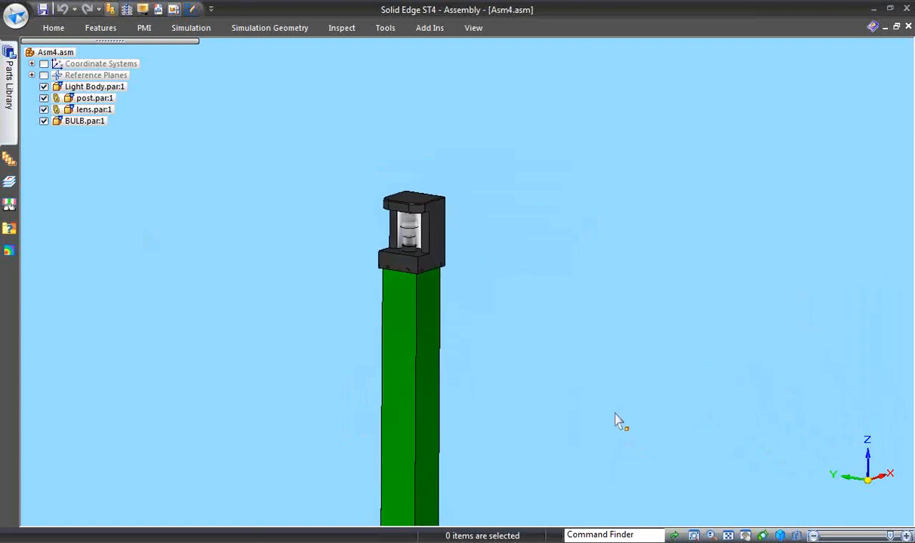
Edit lens.par in place and start a new sketch on the underside of the light body's overhanging cap.
{"action": "middle_click_drag", "start_coordinate": [615, 421], "coordinate": [676, 434]}
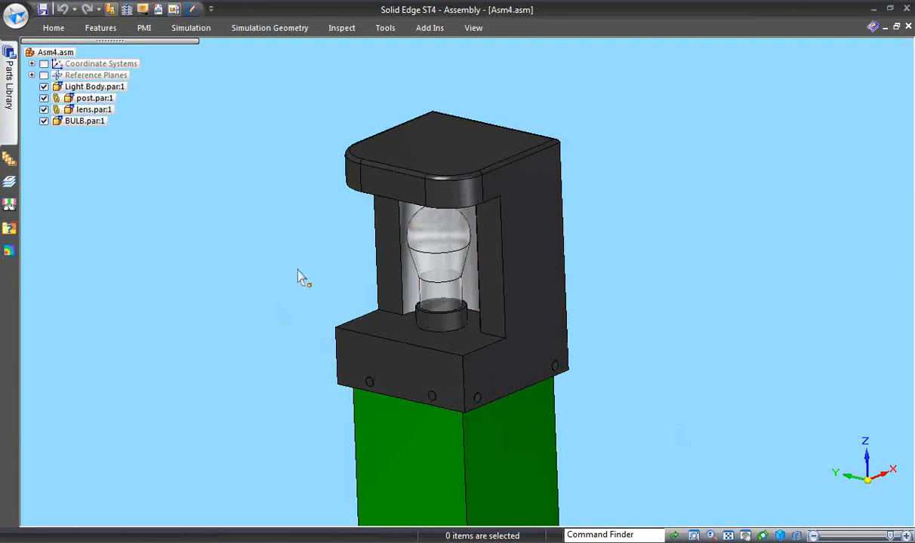
{"action": "left_click", "coordinate": [94, 111]}
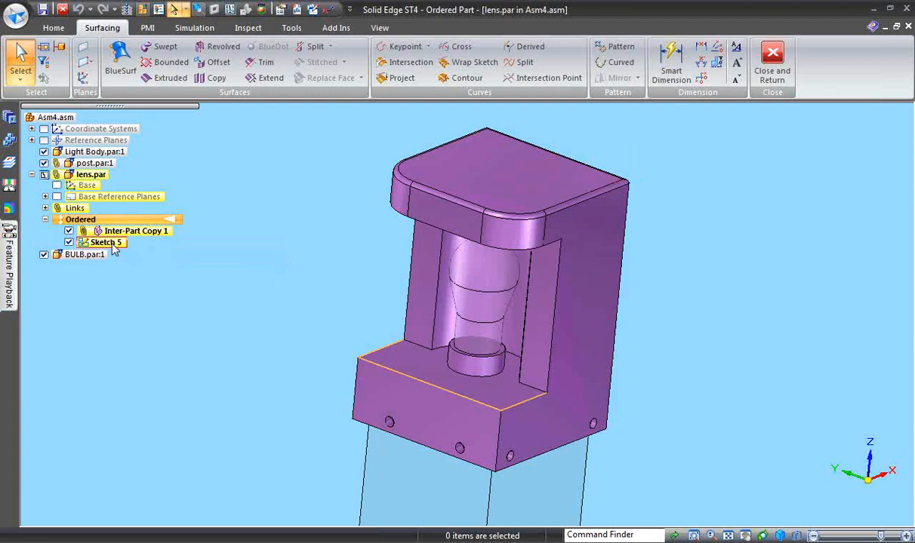
{"action": "left_click", "coordinate": [61, 29]}
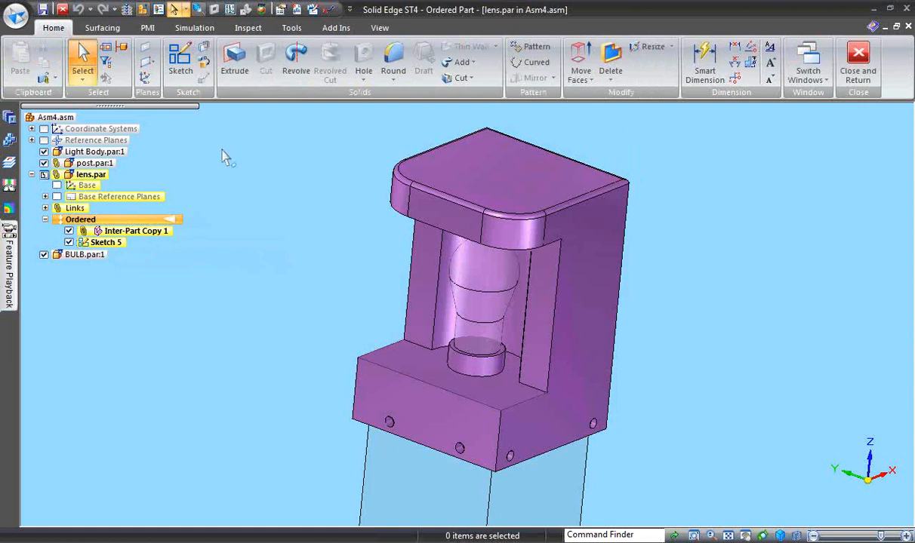
{"action": "left_click", "coordinate": [183, 64]}
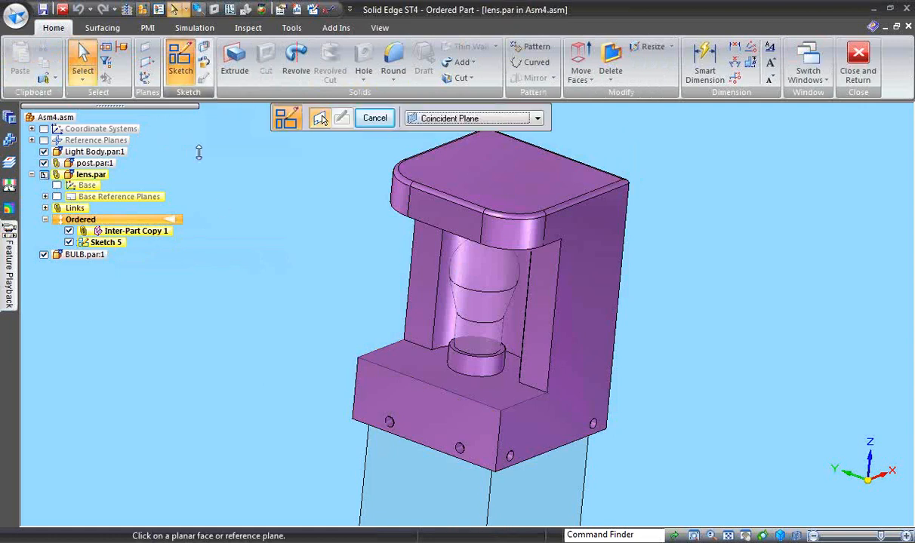
{"action": "mouse_move", "coordinate": [219, 201]}
{"action": "middle_mouse_down"}
{"action": "mouse_move", "coordinate": [579, 177]}
{"action": "mouse_move", "coordinate": [605, 266]}
{"action": "middle_mouse_up"}
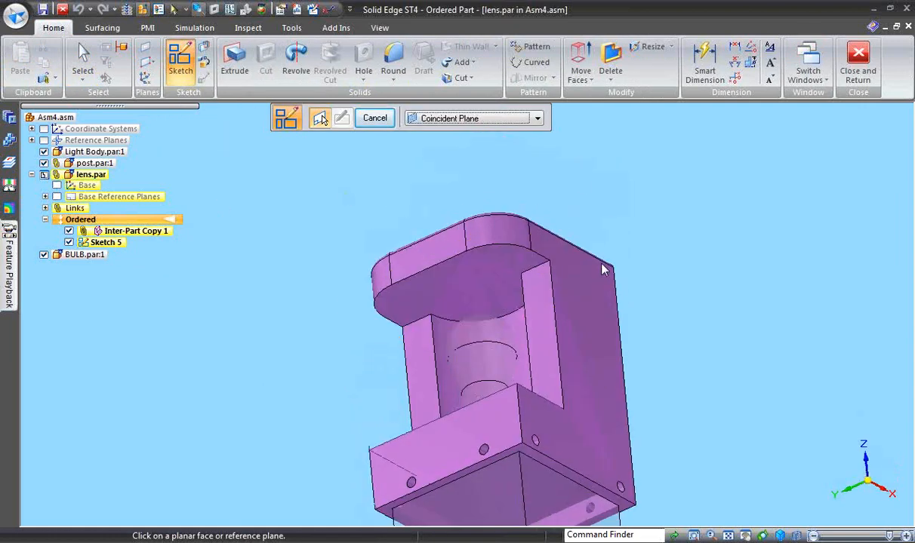
{"action": "left_click", "coordinate": [468, 284]}
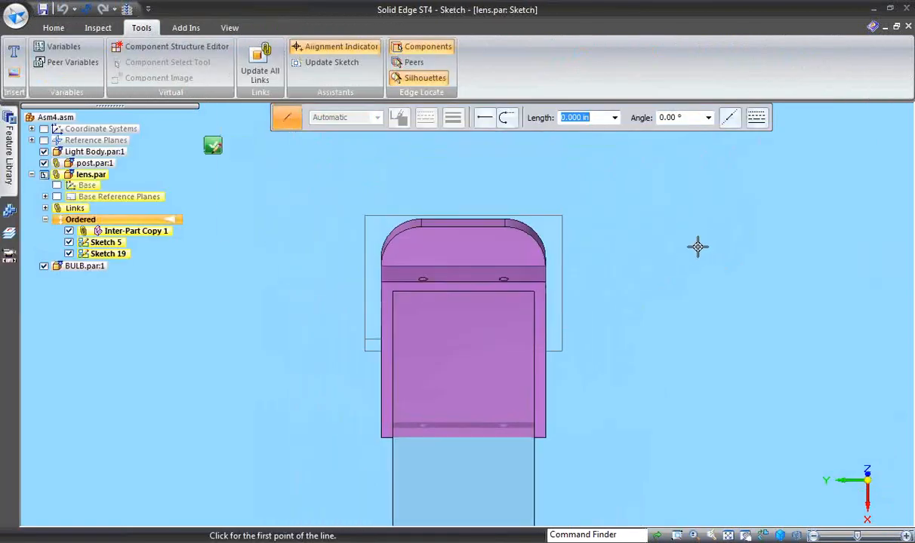
Include the cap underside's straight and rounded outline edges in the sketch as single wireframe elements and finish the sketch.
{"action": "middle_click_drag", "start_coordinate": [680, 253], "coordinate": [678, 274]}
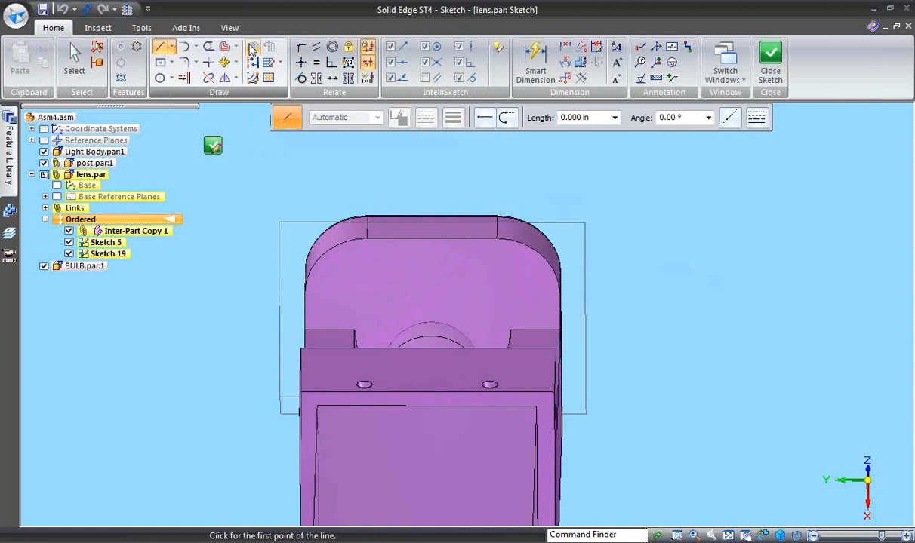
{"action": "left_click", "coordinate": [252, 48]}
{"action": "left_click", "coordinate": [290, 196]}
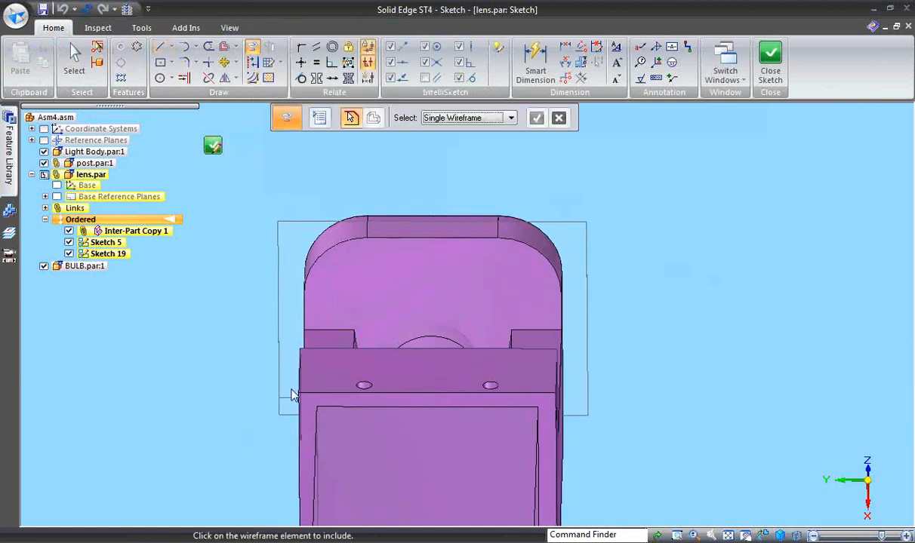
{"action": "mouse_move", "coordinate": [256, 388]}
{"action": "middle_mouse_down"}
{"action": "mouse_move", "coordinate": [282, 385]}
{"action": "mouse_move", "coordinate": [289, 398]}
{"action": "middle_mouse_up"}
{"action": "middle_click_drag", "start_coordinate": [289, 398], "coordinate": [182, 267]}
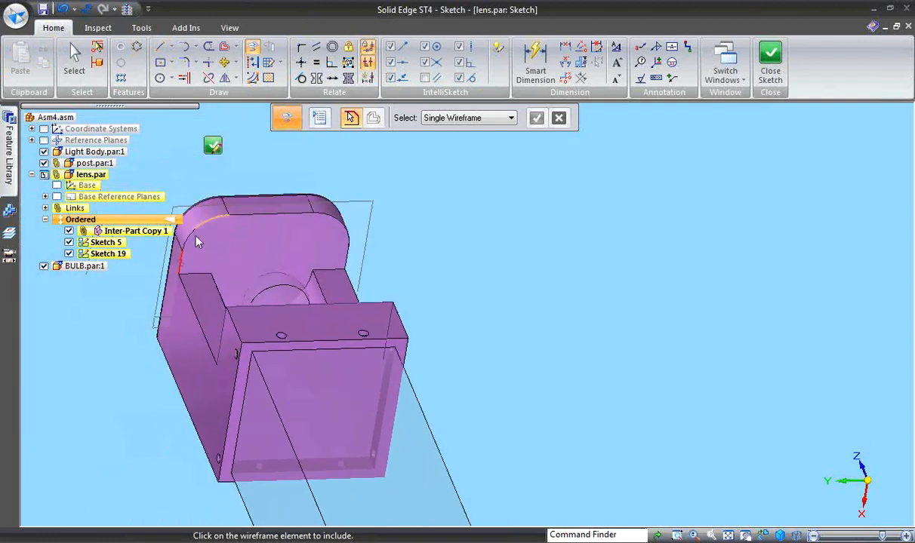
{"action": "left_click", "coordinate": [196, 240]}
{"action": "left_click", "coordinate": [264, 217]}
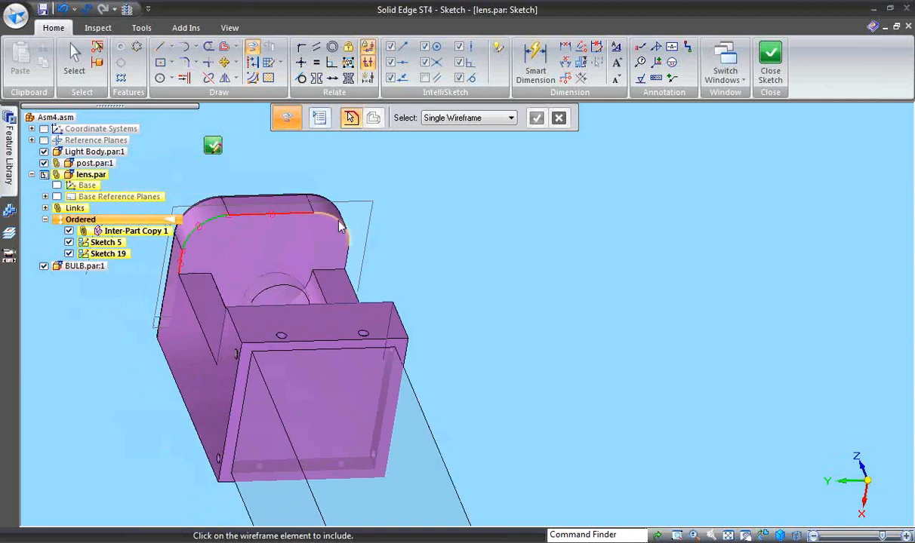
{"action": "left_click", "coordinate": [339, 229]}
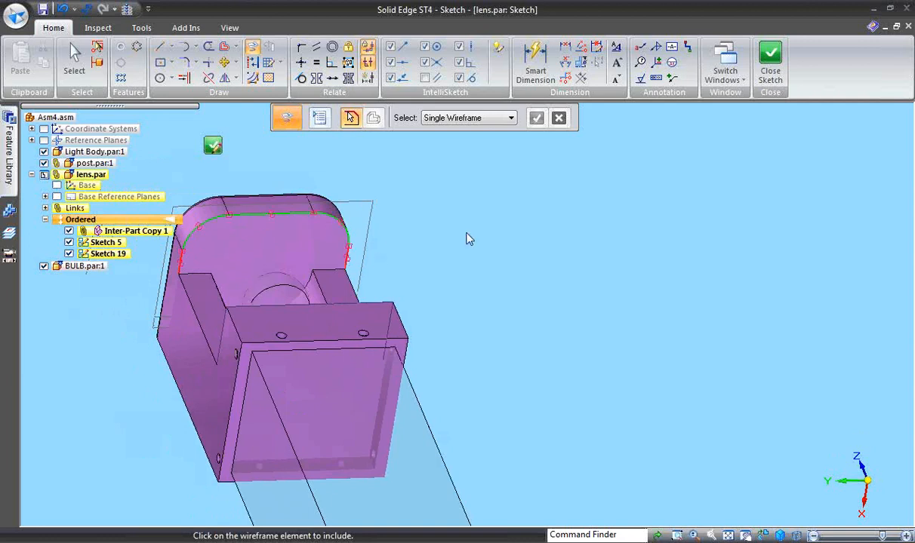
{"action": "right_click", "coordinate": [205, 160]}
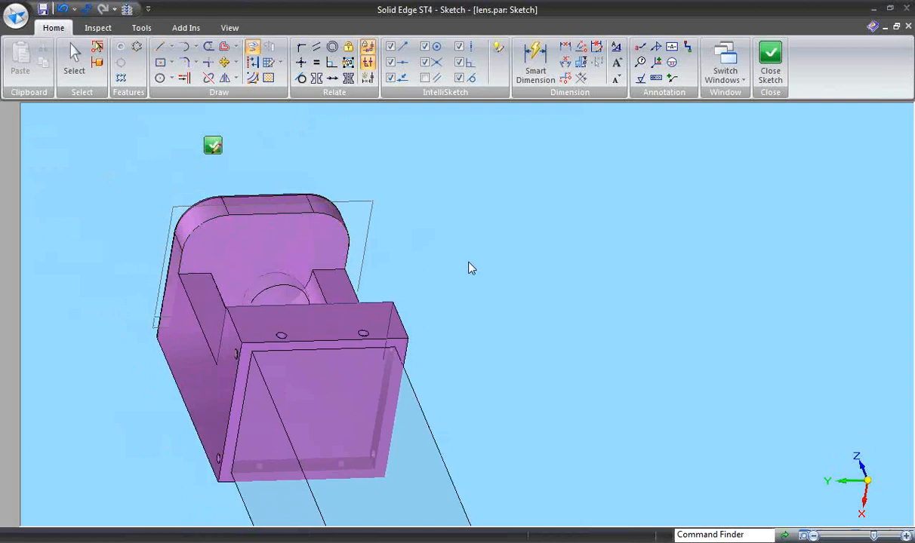
{"action": "mouse_move", "coordinate": [443, 248]}
{"action": "middle_mouse_down"}
{"action": "mouse_move", "coordinate": [470, 268]}
{"action": "mouse_move", "coordinate": [351, 322]}
{"action": "mouse_move", "coordinate": [272, 384]}
{"action": "mouse_move", "coordinate": [354, 211]}
{"action": "middle_mouse_up"}
{"action": "left_click", "coordinate": [375, 118]}
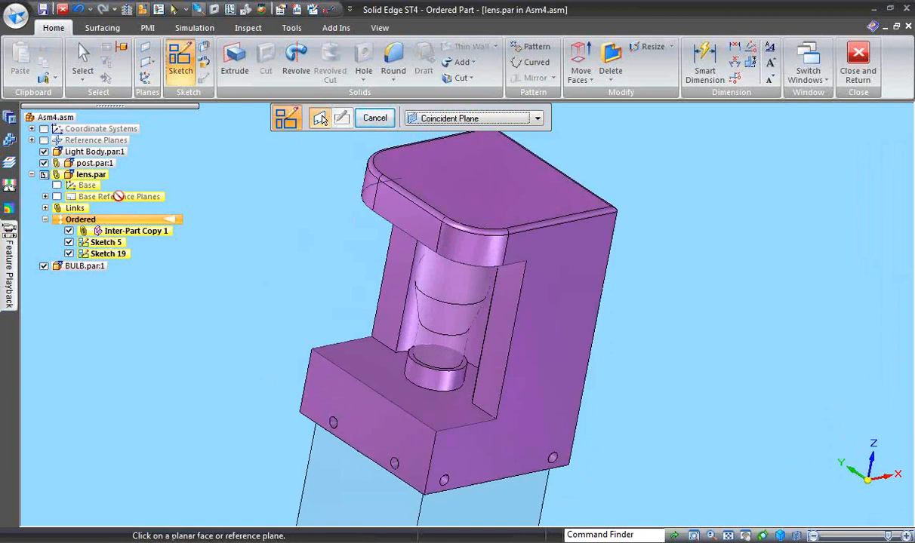
{"action": "key", "text": "Escape"}
Start a sketch on a plane parallel to the base's upper ledge, located at the midpoint of the opening's vertical edge.
{"action": "left_click", "coordinate": [108, 243]}
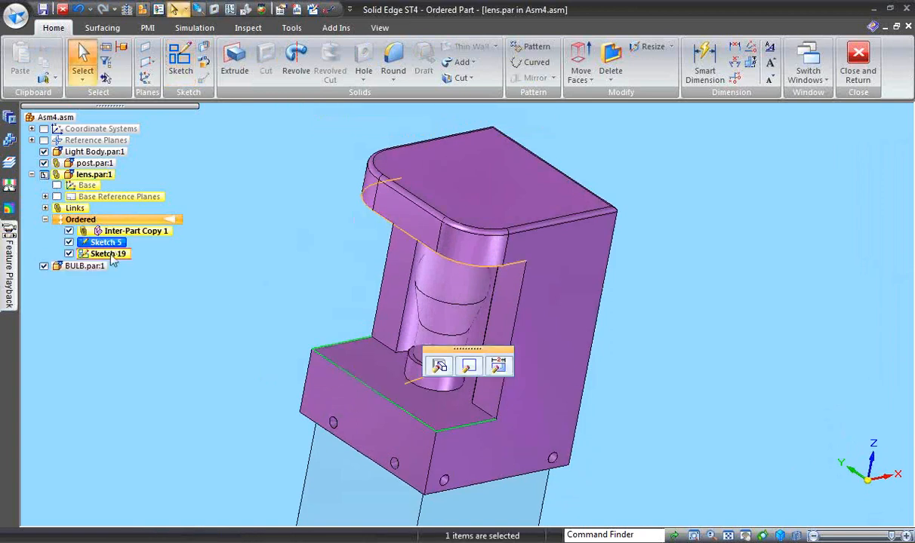
{"action": "left_click", "coordinate": [181, 61]}
{"action": "left_click", "coordinate": [537, 119]}
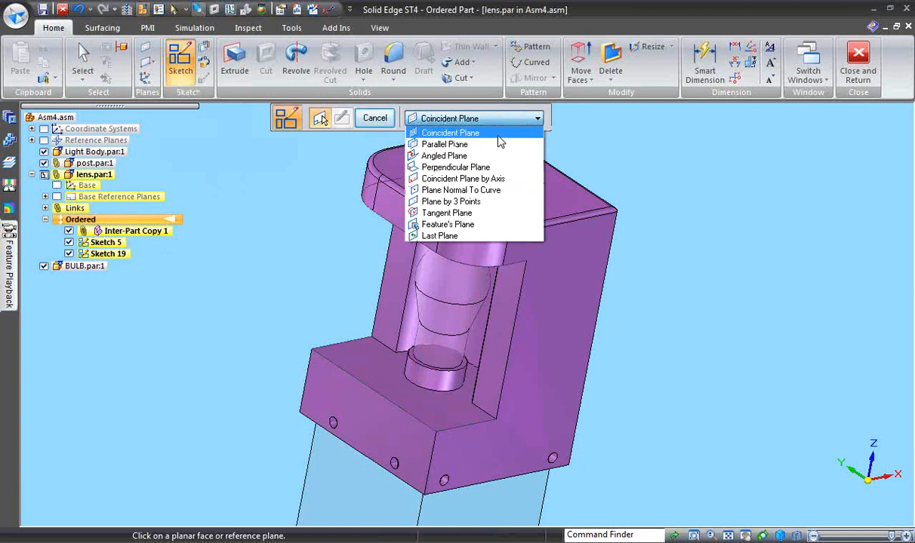
{"action": "left_click", "coordinate": [494, 145]}
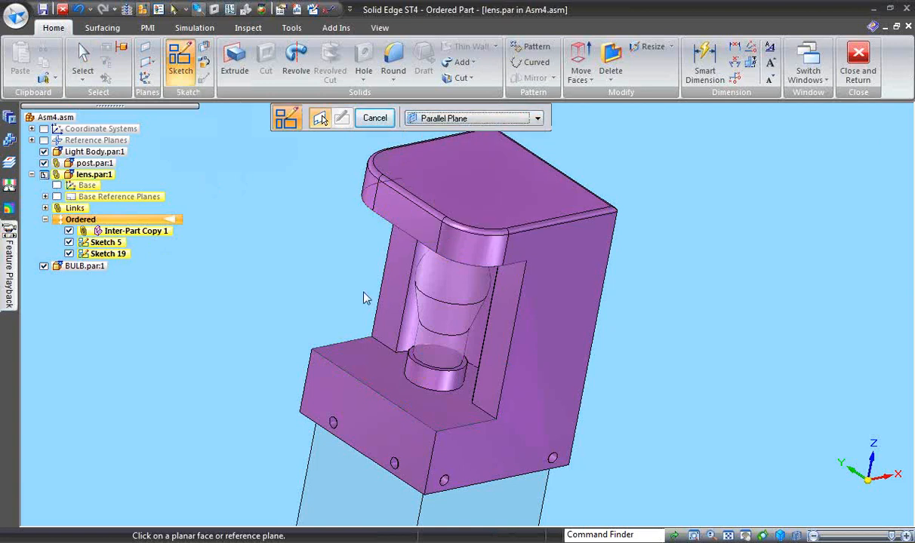
{"action": "left_click", "coordinate": [381, 377]}
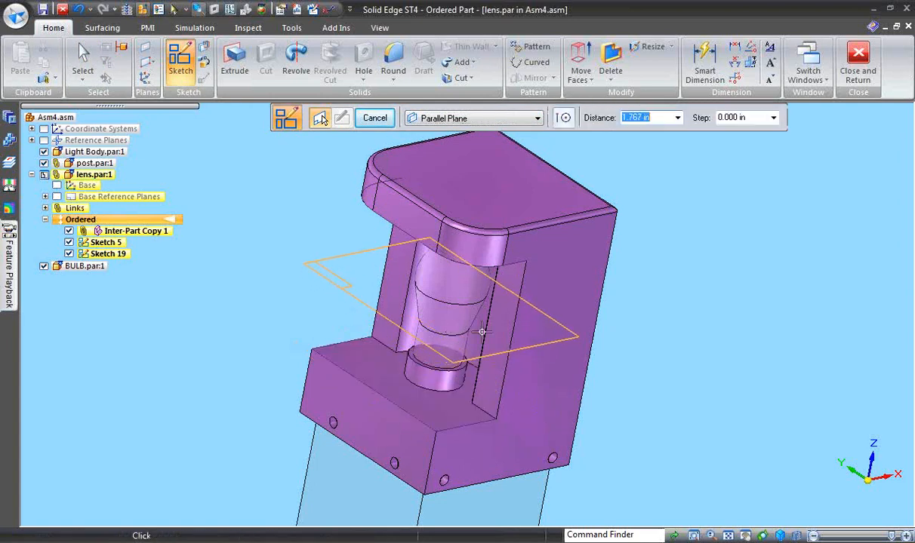
{"action": "left_click", "coordinate": [563, 117]}
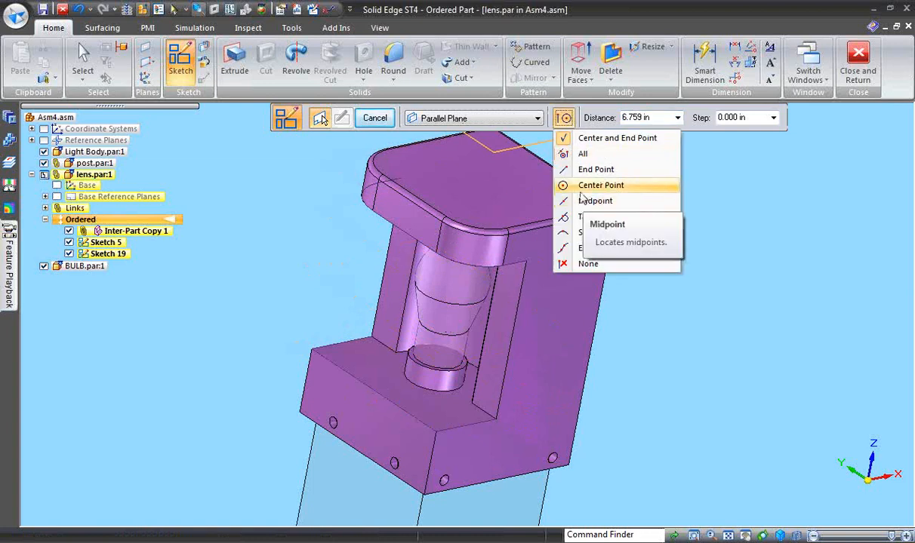
{"action": "left_click", "coordinate": [596, 201]}
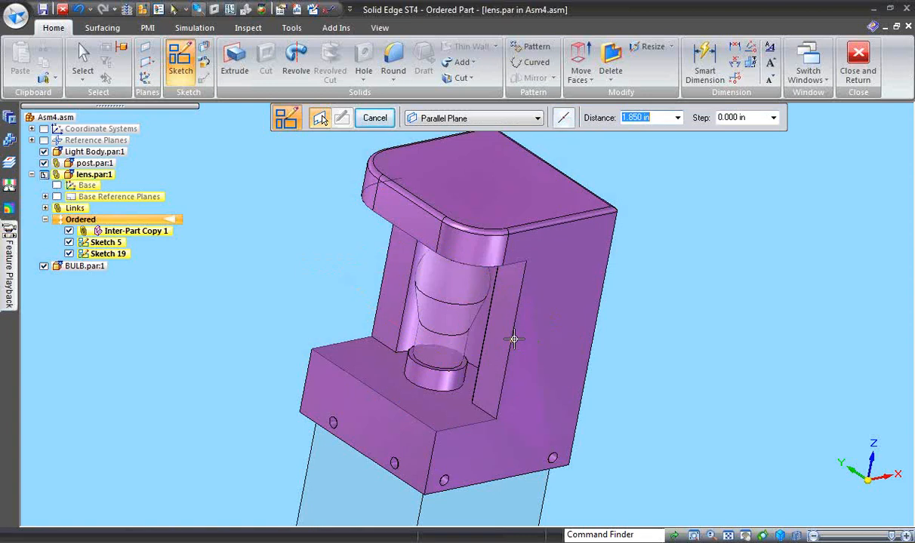
{"action": "left_click", "coordinate": [513, 341]}
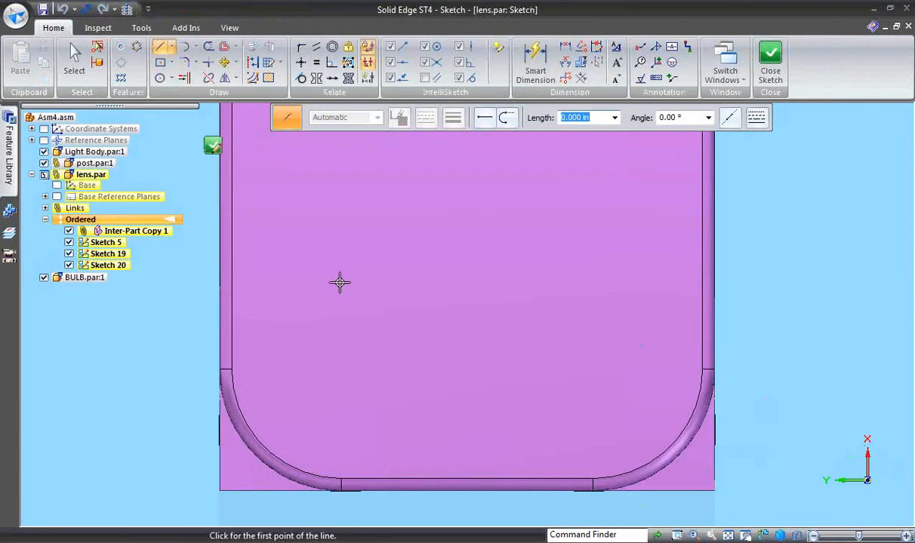
Hide Inter-Part Copy 1 and the other assembly parts, and sketch a three-point arc of about 2.037 in radius between the side line ends.
{"action": "left_click", "coordinate": [69, 231]}
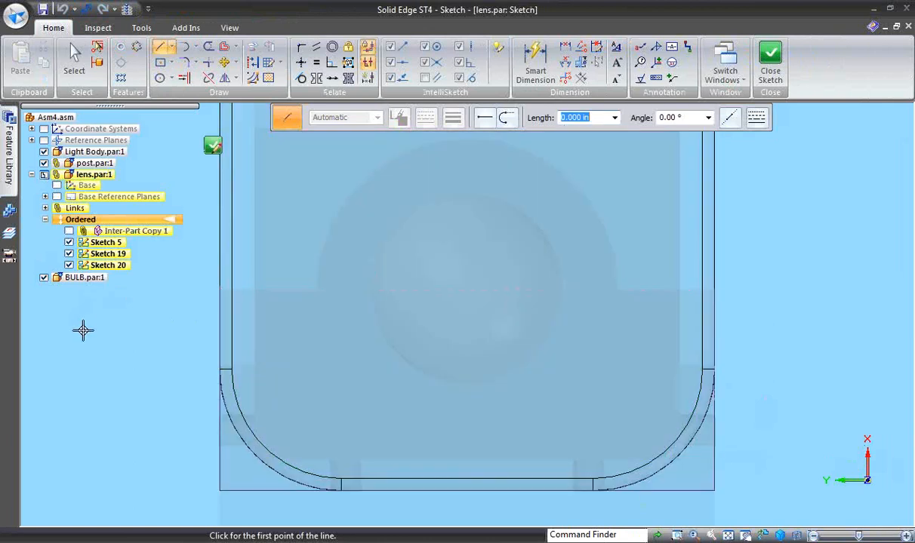
{"action": "left_click", "coordinate": [127, 9]}
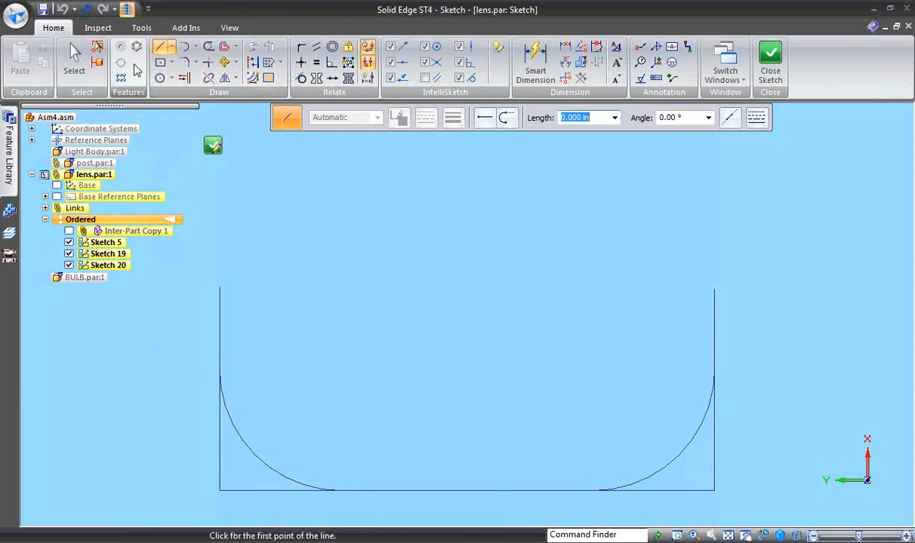
{"action": "left_click", "coordinate": [198, 50]}
{"action": "left_click", "coordinate": [219, 79]}
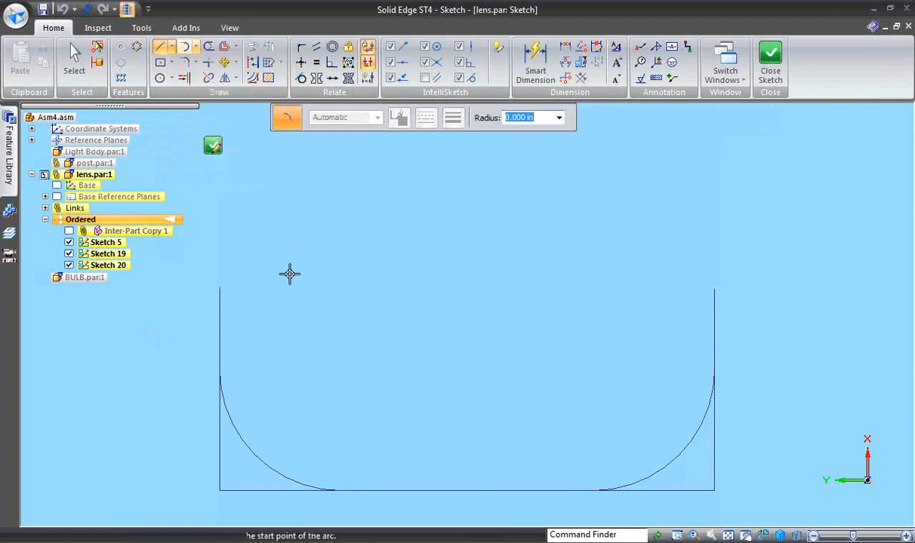
{"action": "left_click", "coordinate": [220, 289]}
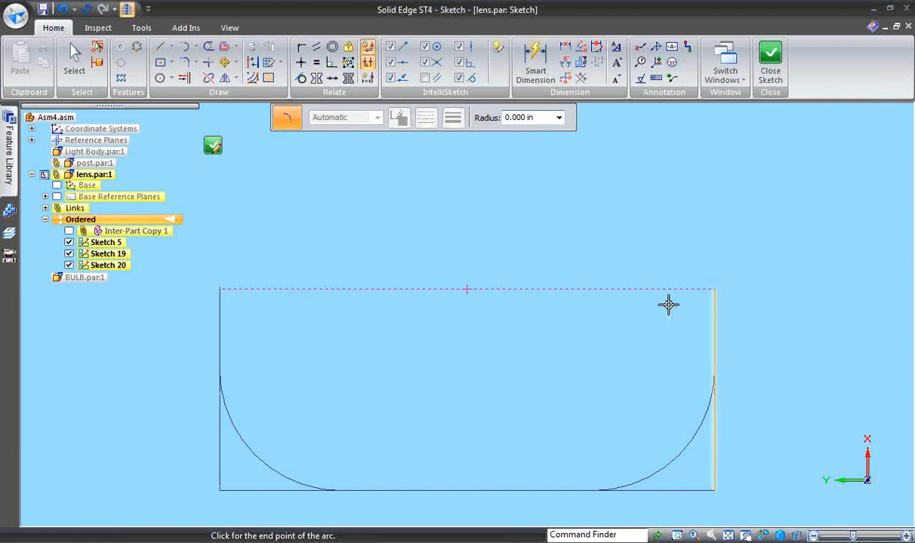
{"action": "left_click", "coordinate": [714, 289]}
{"action": "scroll", "coordinate": [506, 347], "scroll_direction": "down", "scroll_amount": 2}
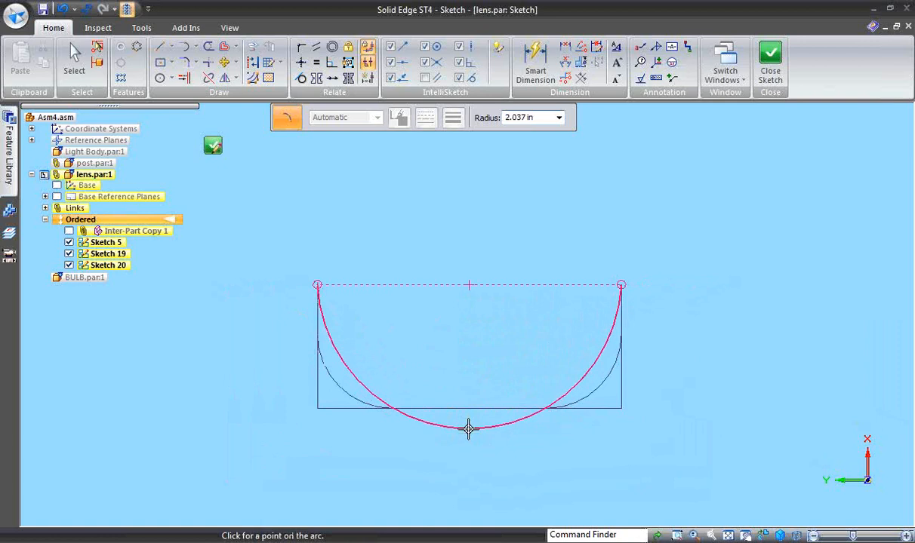
{"action": "left_click", "coordinate": [468, 429]}
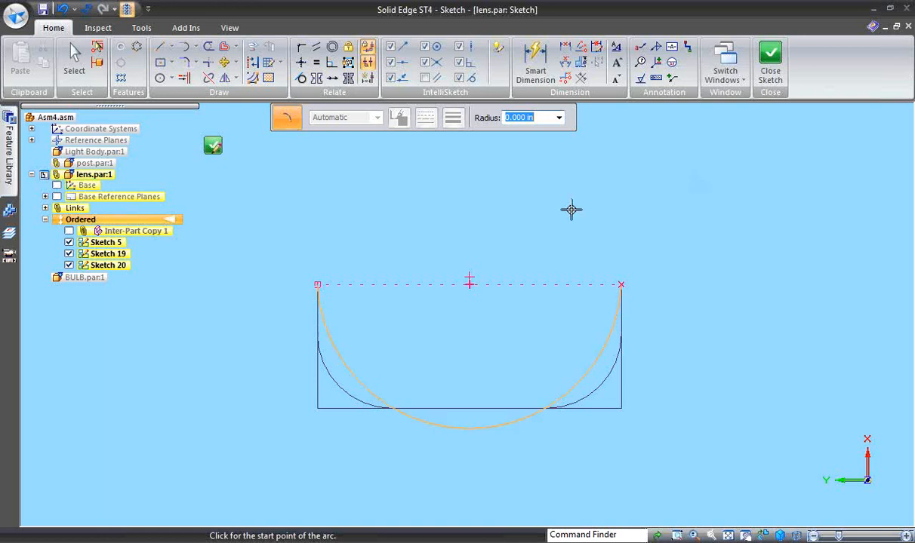
{"action": "left_click", "coordinate": [213, 148]}
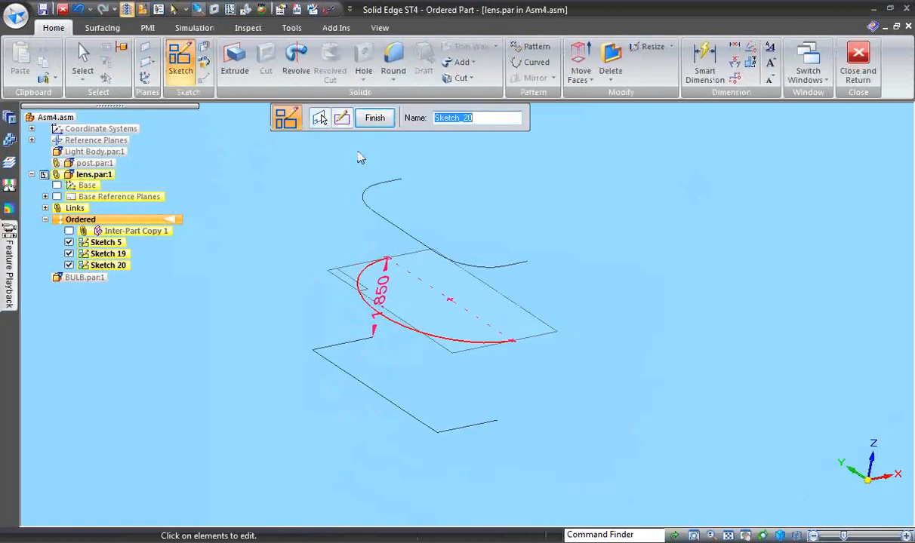
{"action": "left_click", "coordinate": [374, 118]}
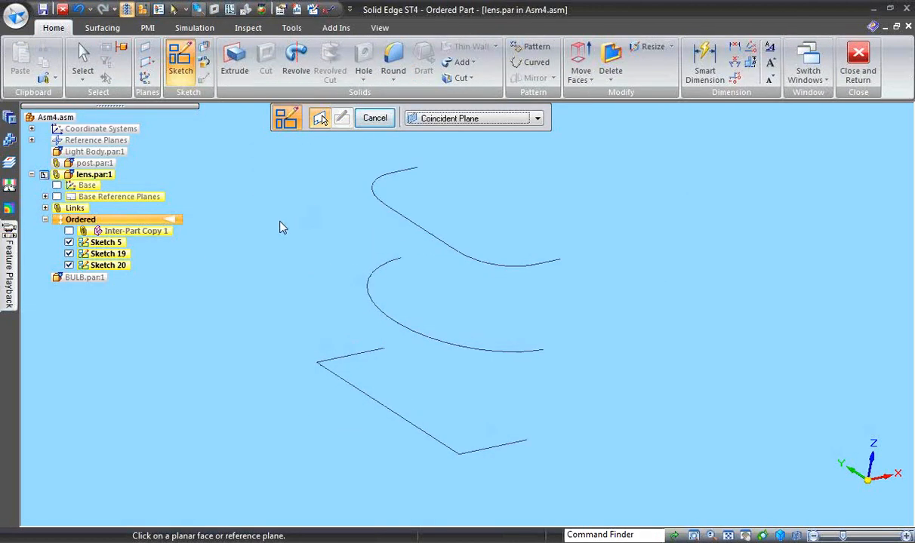
Show Inter-Part Copy 1 and start a sketch on a plane parallel to the body's side face through the cap front edge's midpoint.
{"action": "left_click", "coordinate": [70, 231]}
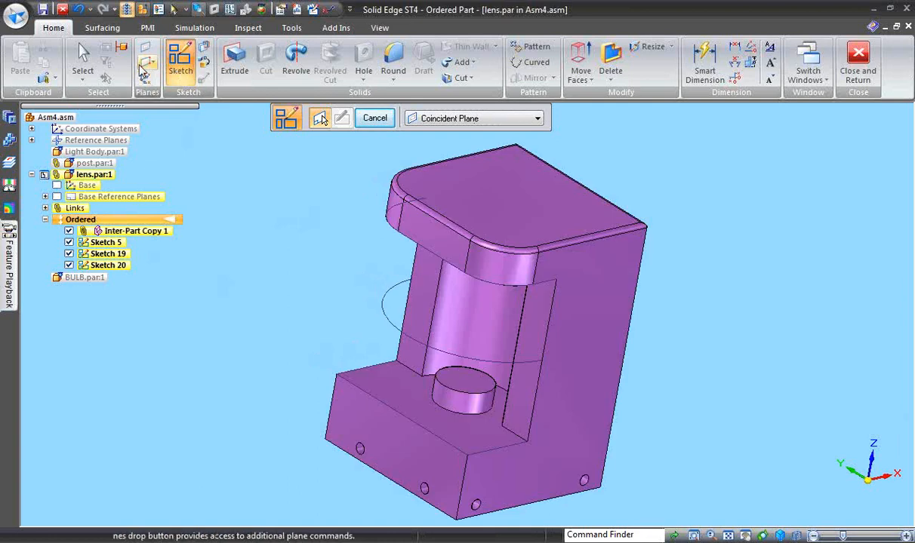
{"action": "left_click", "coordinate": [507, 119]}
{"action": "left_click", "coordinate": [491, 149]}
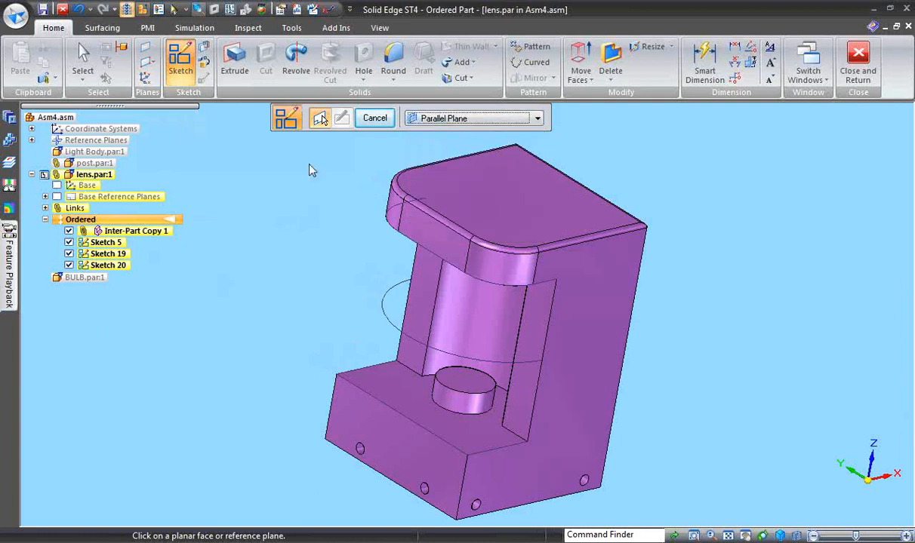
{"action": "middle_click_drag", "start_coordinate": [292, 155], "coordinate": [588, 342]}
{"action": "left_click", "coordinate": [589, 341]}
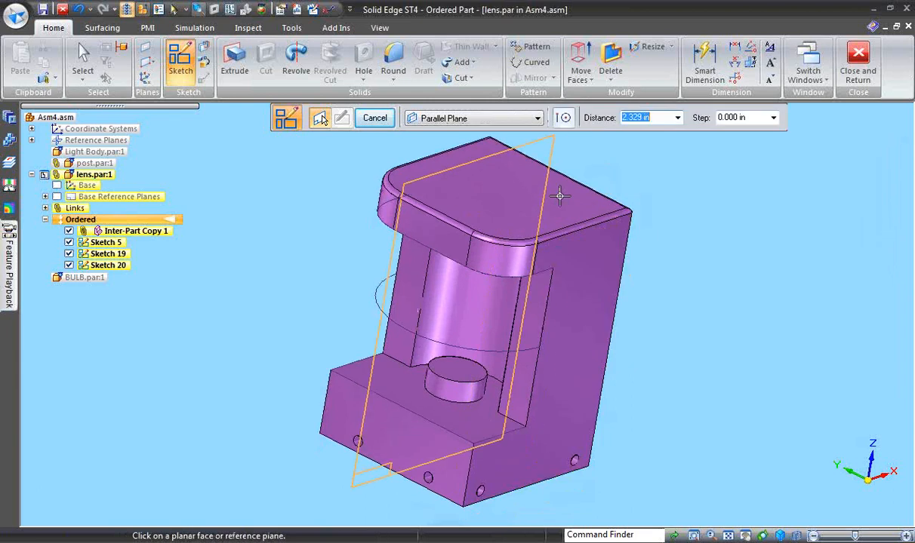
{"action": "left_click", "coordinate": [564, 118]}
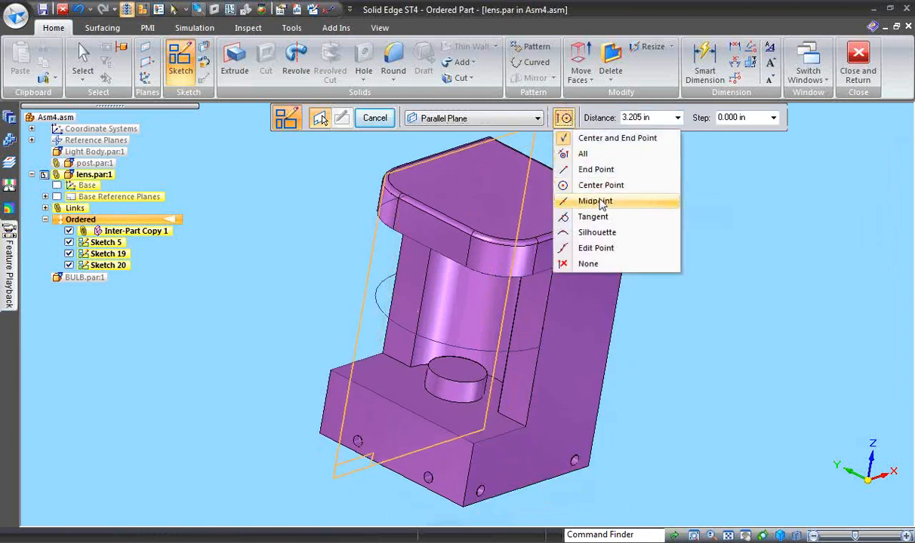
{"action": "left_click", "coordinate": [593, 201]}
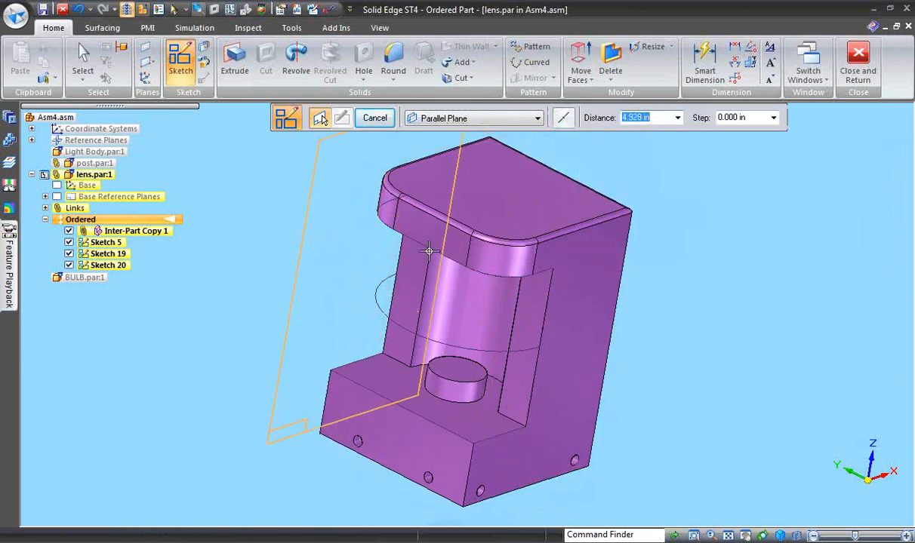
{"action": "left_click", "coordinate": [414, 259]}
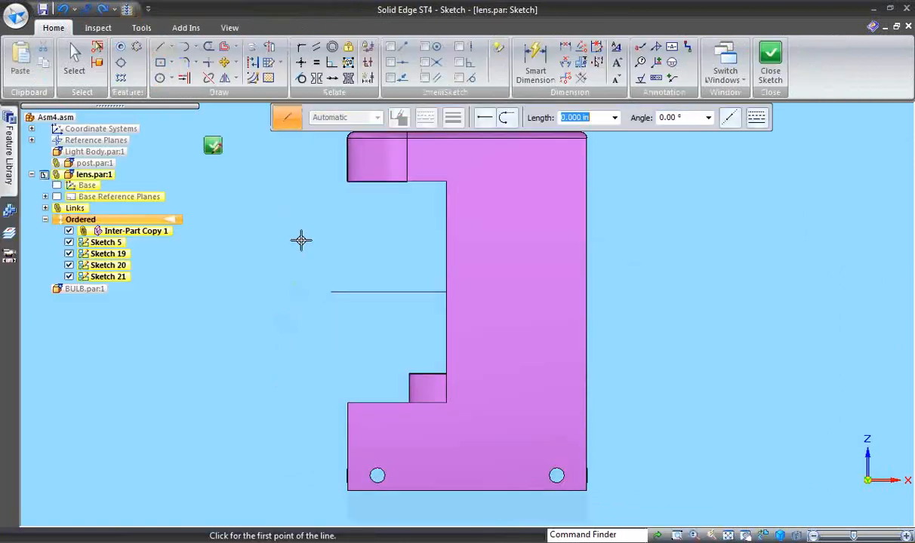
Draw a five-point curve from the cap's lower front corner through the arc's front point to the base's upper front corner.
{"action": "left_click", "coordinate": [172, 46]}
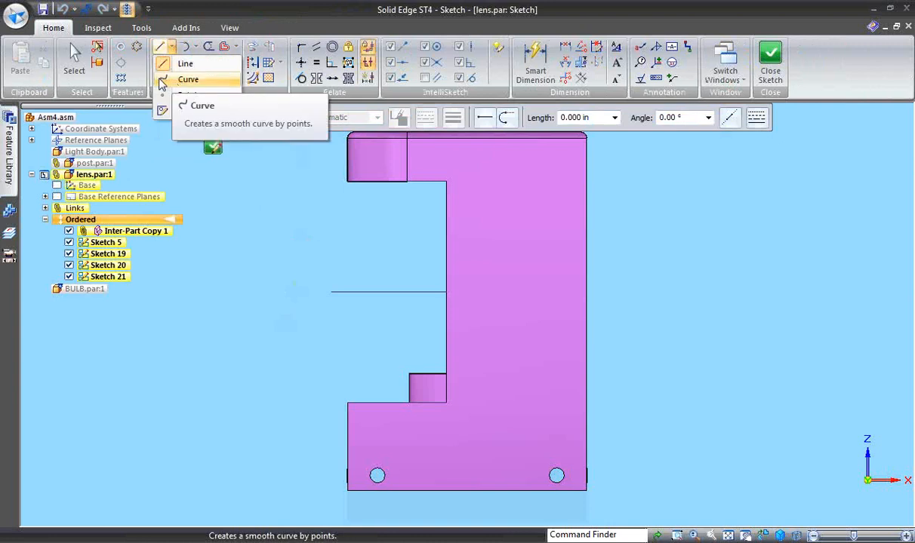
{"action": "left_click", "coordinate": [213, 167]}
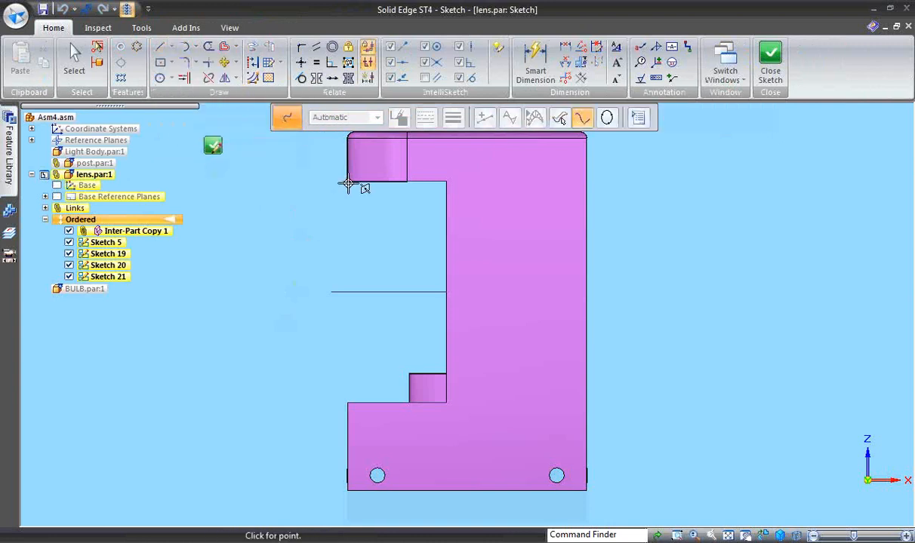
{"action": "left_click", "coordinate": [347, 183]}
{"action": "left_click", "coordinate": [364, 224]}
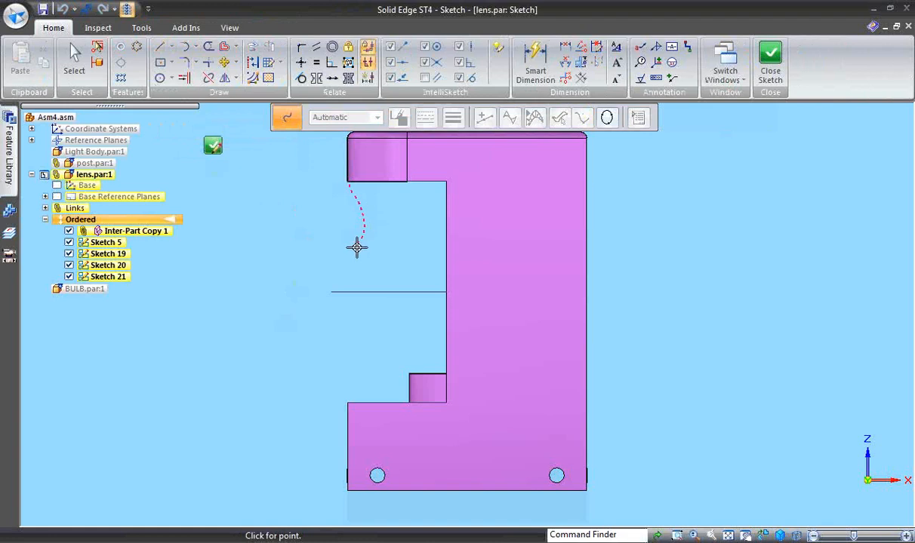
{"action": "left_click", "coordinate": [332, 292]}
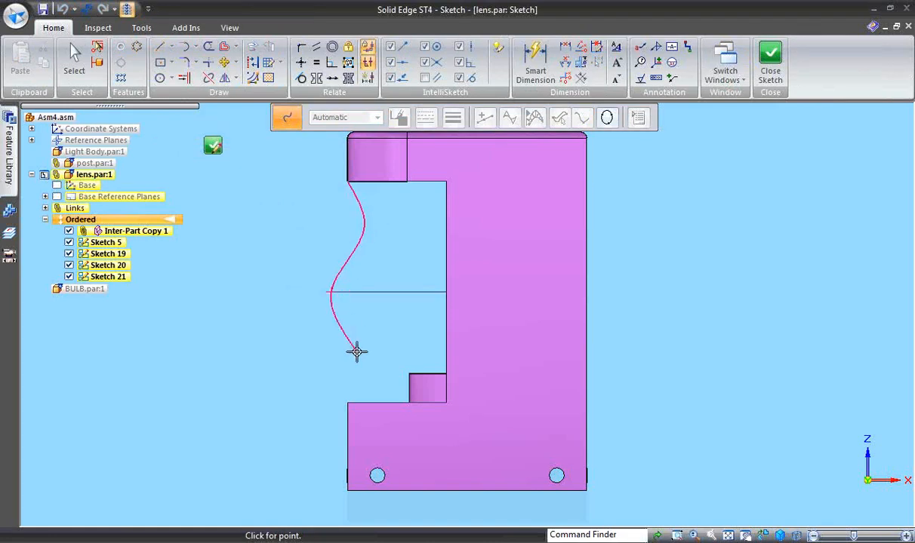
{"action": "left_click", "coordinate": [357, 352]}
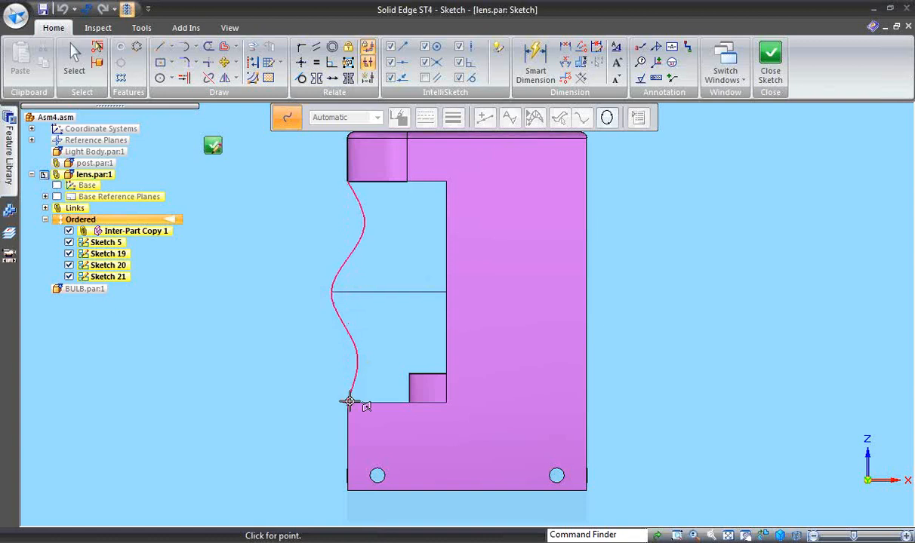
{"action": "double_click", "coordinate": [348, 402]}
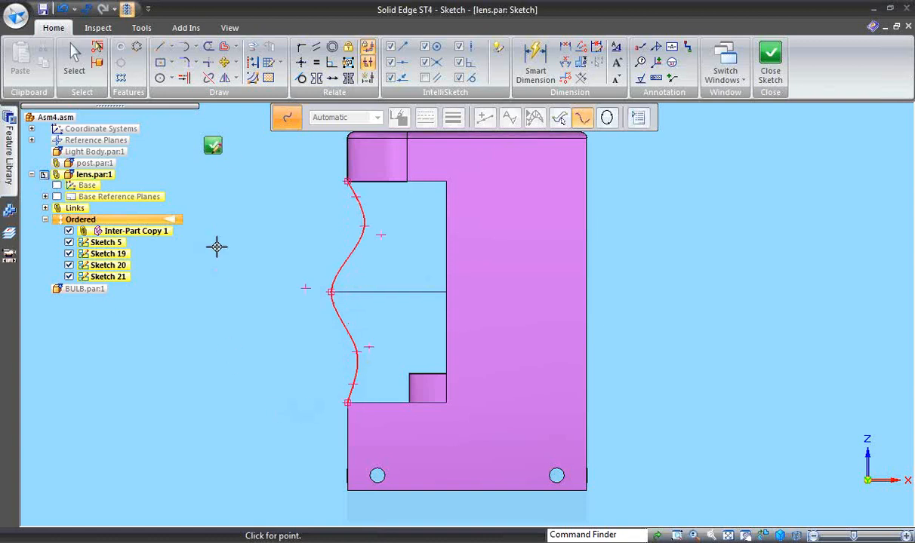
Align the curve's two intermediate points vertically with a Horizontal/Vertical relationship and finish the sketch.
{"action": "left_click", "coordinate": [301, 64]}
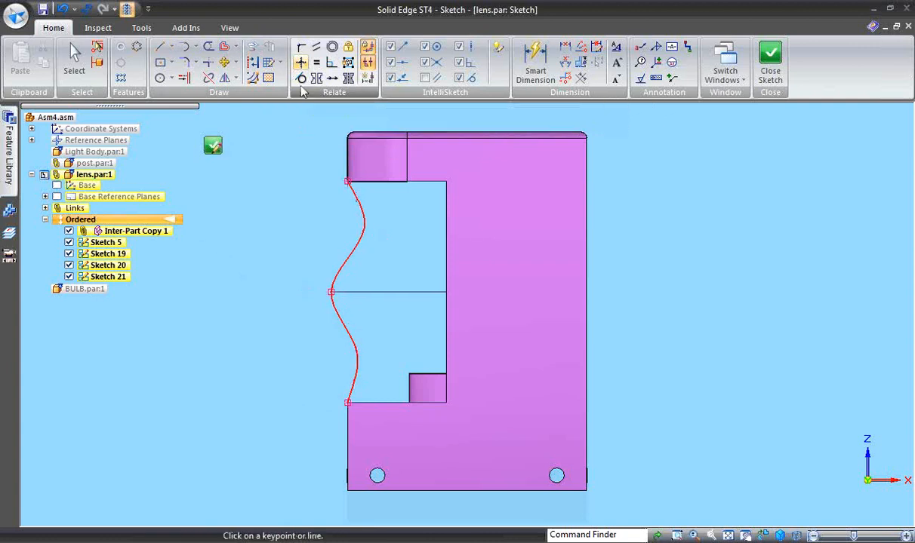
{"action": "left_click", "coordinate": [381, 235]}
{"action": "left_click", "coordinate": [369, 348]}
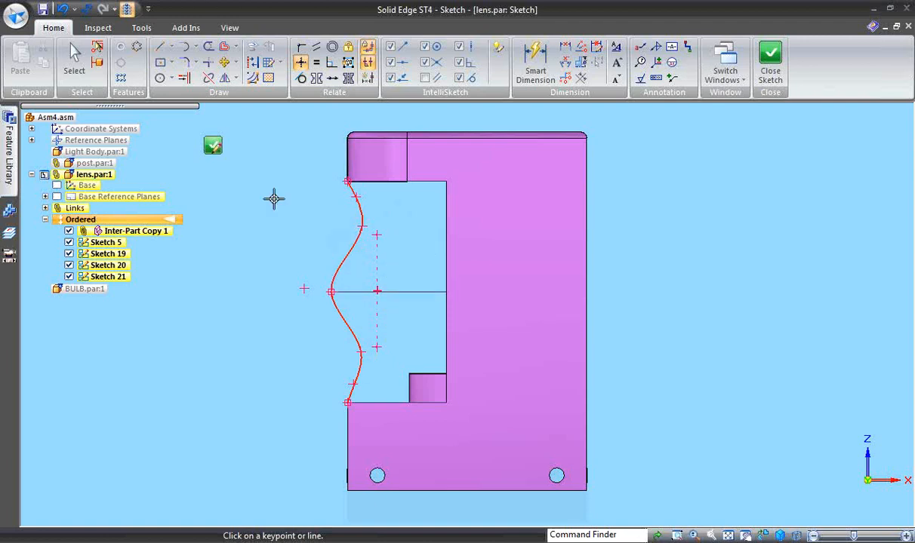
{"action": "left_click", "coordinate": [212, 145]}
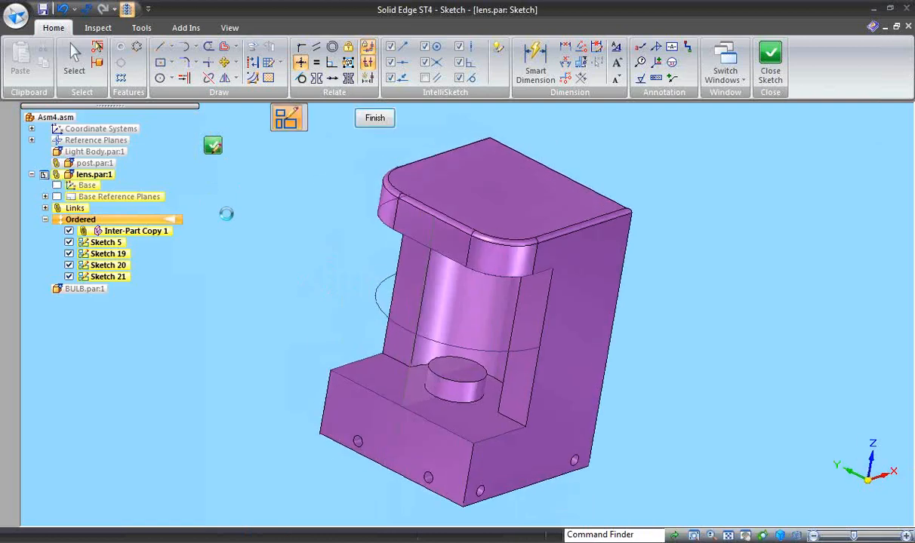
{"action": "left_click", "coordinate": [373, 118]}
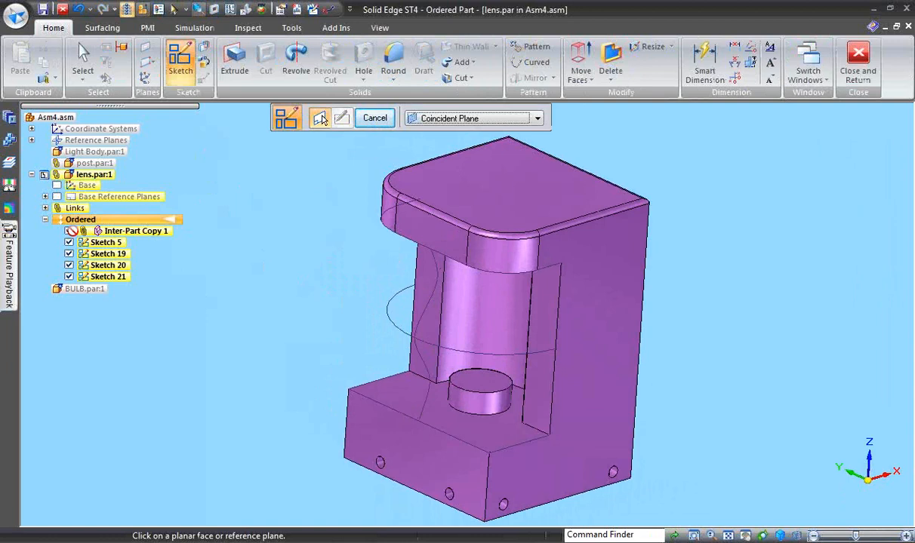
Hide Inter-Part Copy 1 and start a BlueSurf using the base outline, middle arc and cap outline as cross sections.
{"action": "left_click", "coordinate": [68, 231]}
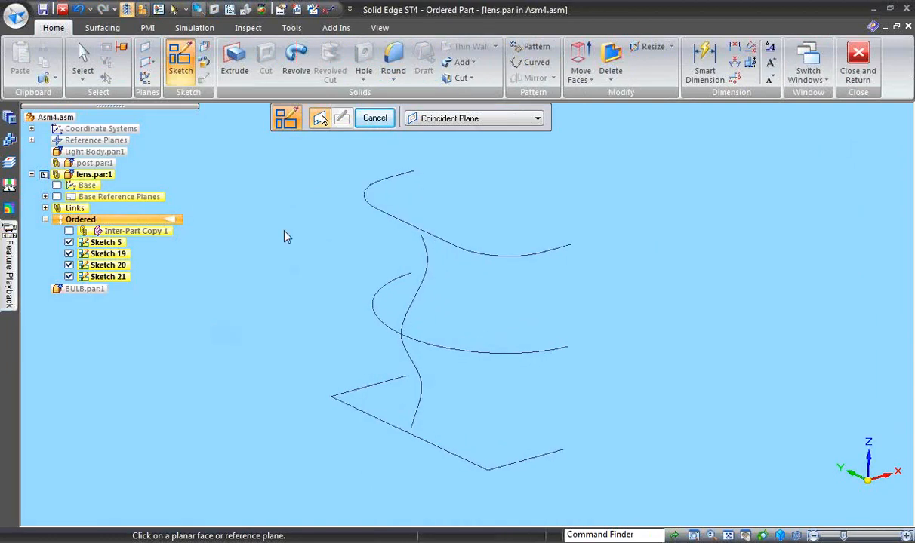
{"action": "left_click", "coordinate": [109, 29]}
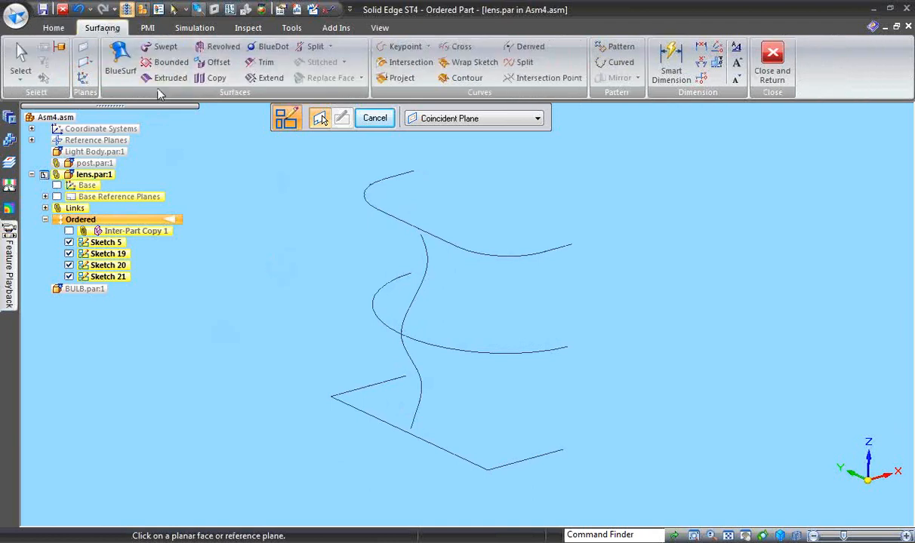
{"action": "left_click", "coordinate": [122, 59]}
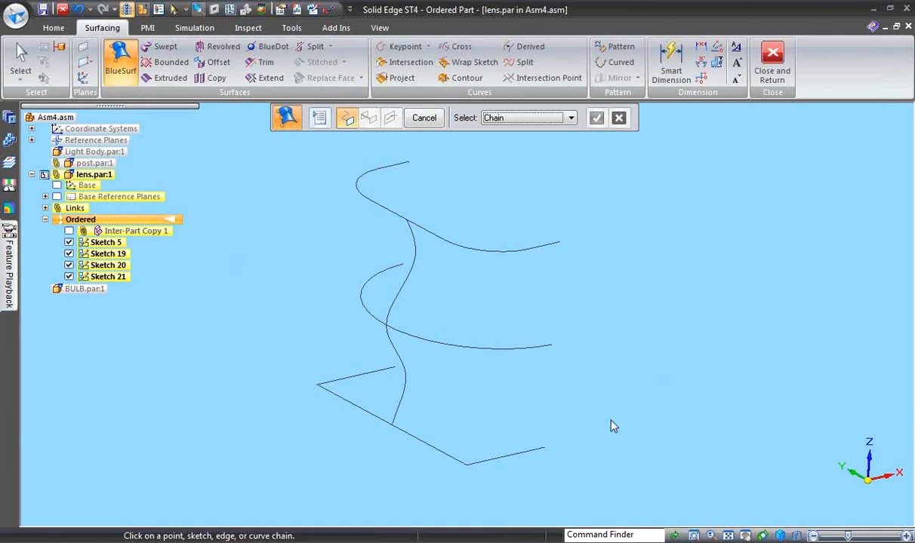
{"action": "left_click", "coordinate": [527, 458]}
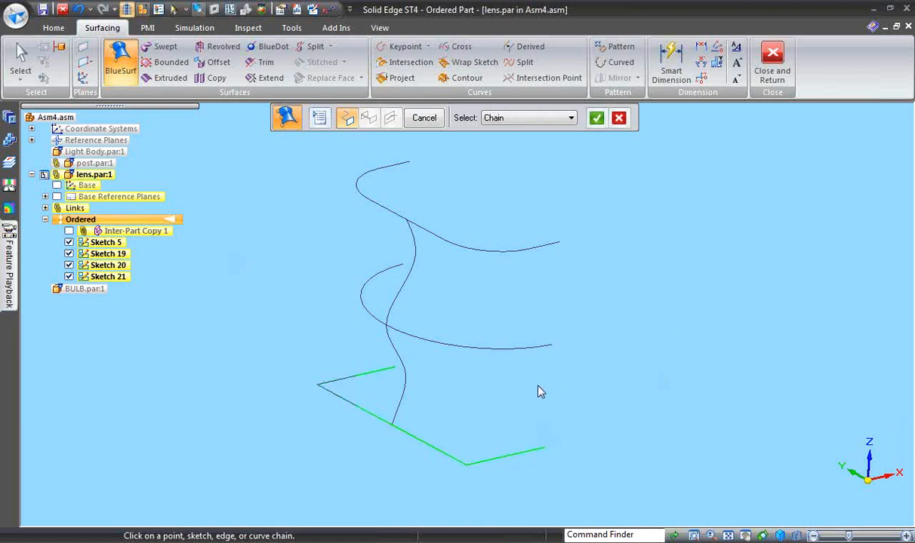
{"action": "left_click", "coordinate": [534, 346]}
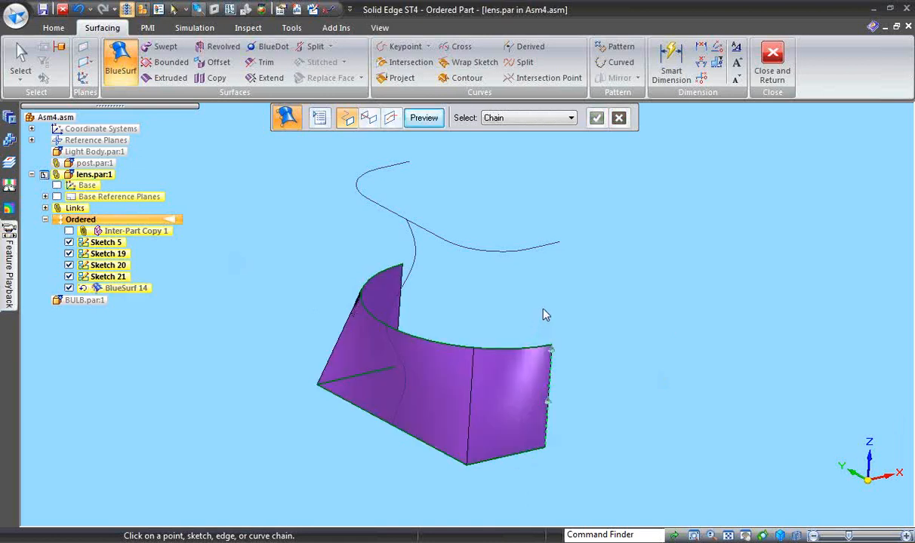
{"action": "left_click", "coordinate": [536, 249]}
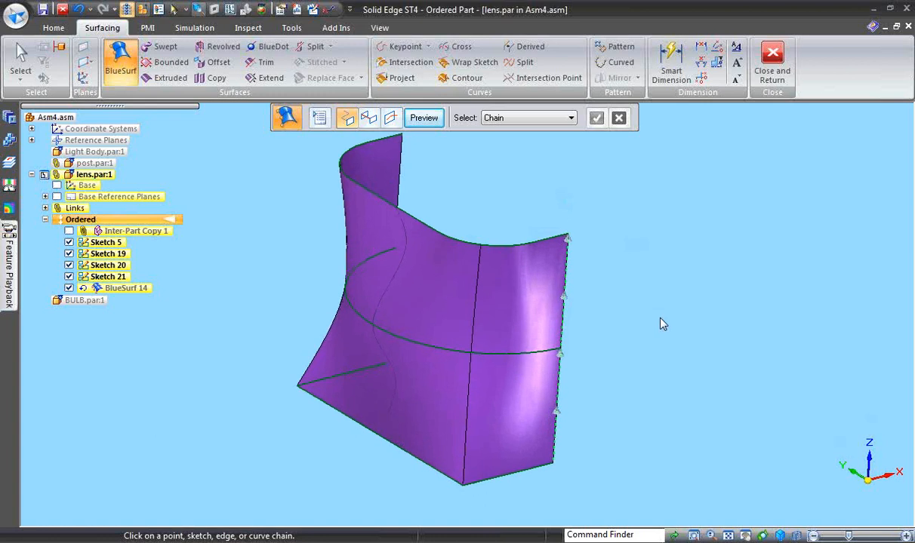
{"action": "mouse_move", "coordinate": [659, 323]}
{"action": "middle_mouse_down"}
{"action": "mouse_move", "coordinate": [668, 315]}
{"action": "mouse_move", "coordinate": [654, 306]}
{"action": "middle_mouse_up"}
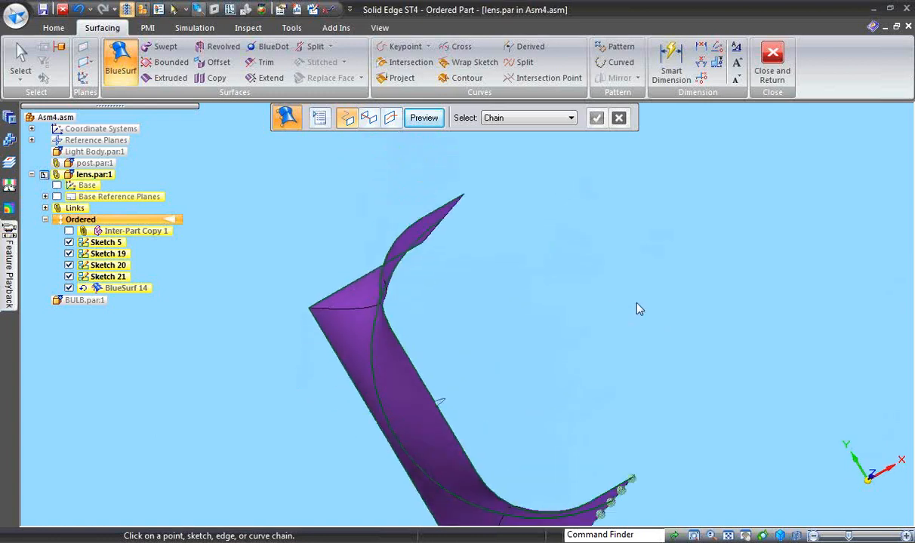
{"action": "middle_click_drag", "start_coordinate": [533, 286], "coordinate": [708, 400]}
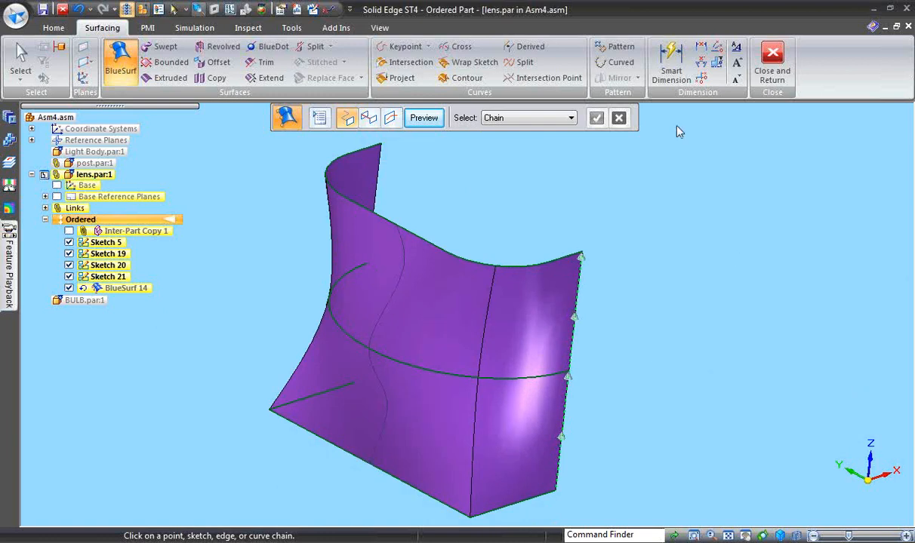
Add the wavy vertical curve as the BlueSurf guide curve and preview the surface.
{"action": "left_click", "coordinate": [370, 119]}
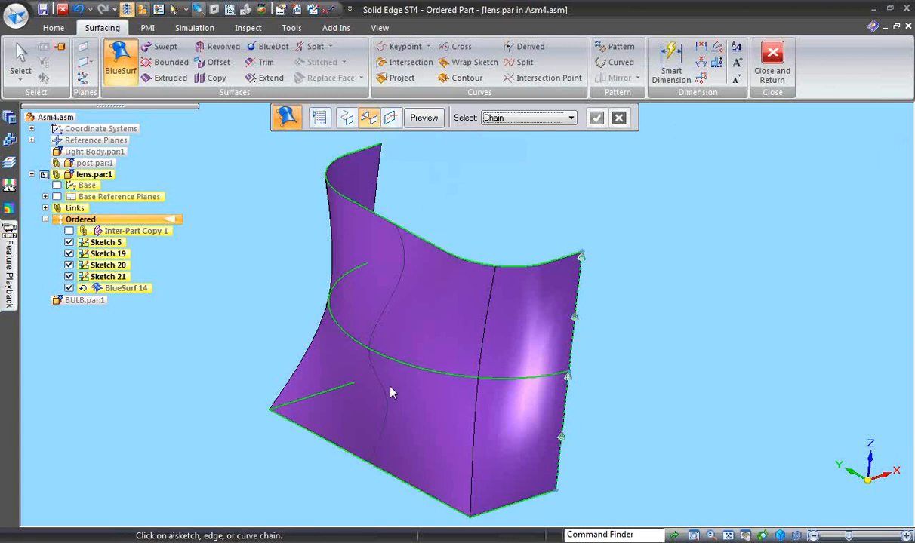
{"action": "left_click", "coordinate": [374, 323]}
{"action": "right_click", "coordinate": [496, 200]}
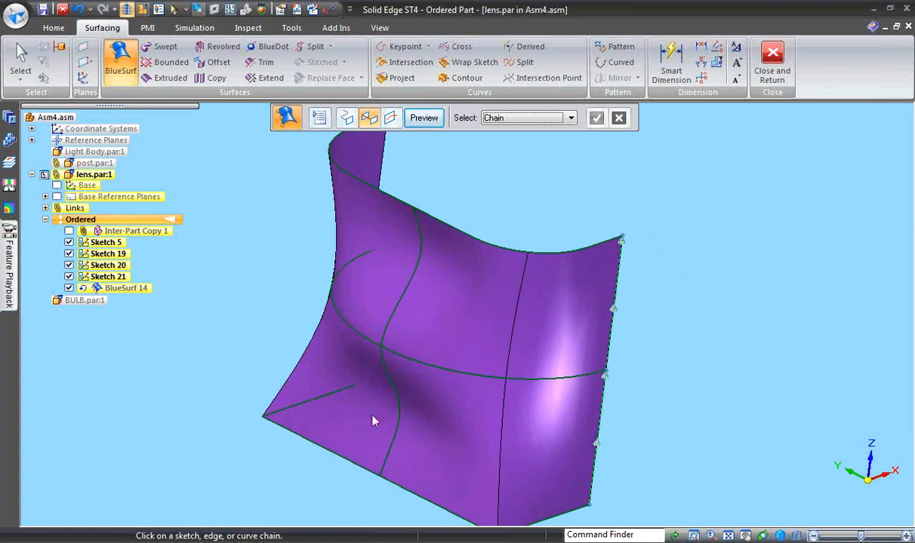
{"action": "middle_click_drag", "start_coordinate": [405, 389], "coordinate": [405, 378]}
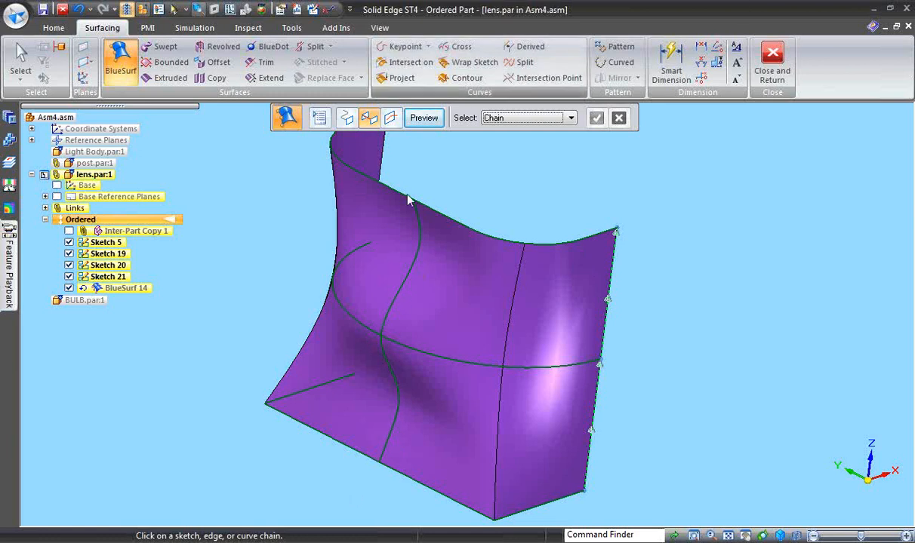
{"action": "left_click", "coordinate": [423, 118]}
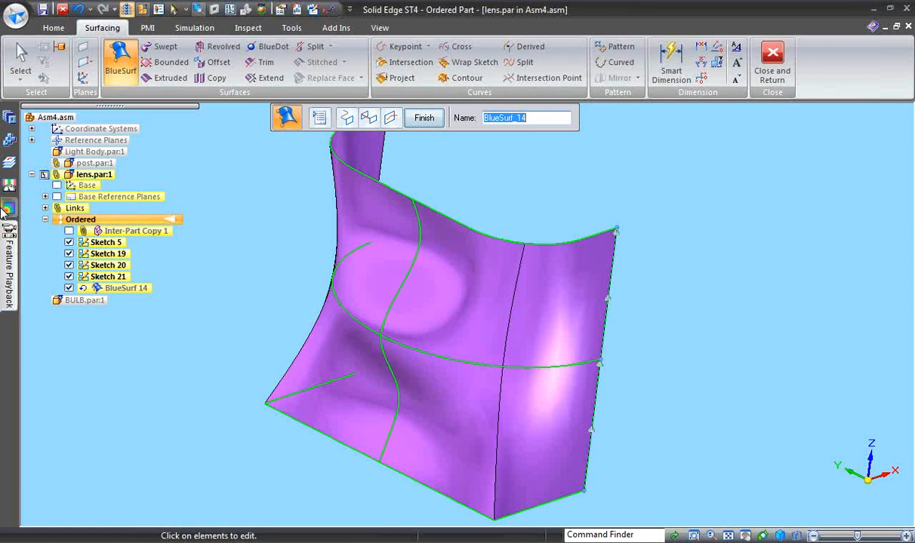
Thicken the BlueSurf surface 0.100 in toward the inside of the lens and finish the feature.
{"action": "left_click", "coordinate": [61, 28]}
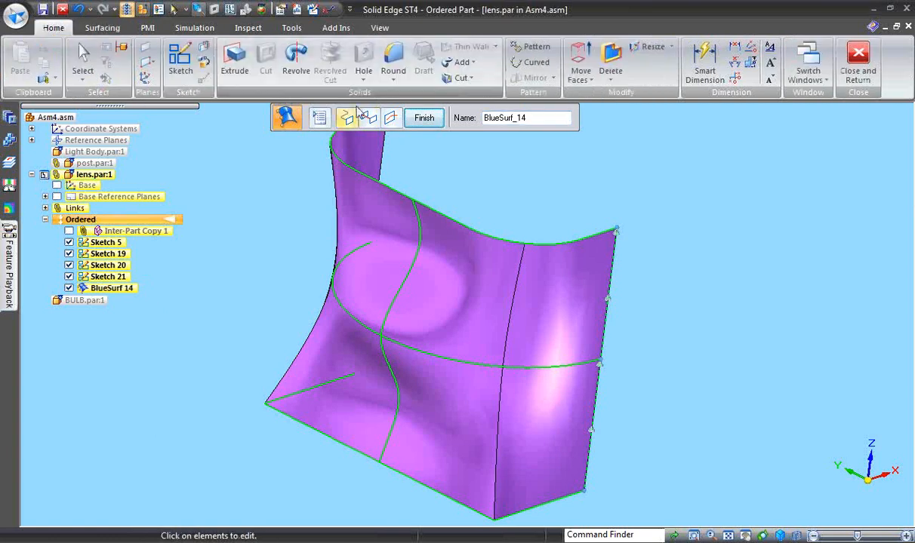
{"action": "left_click", "coordinate": [460, 62]}
{"action": "left_click", "coordinate": [483, 143]}
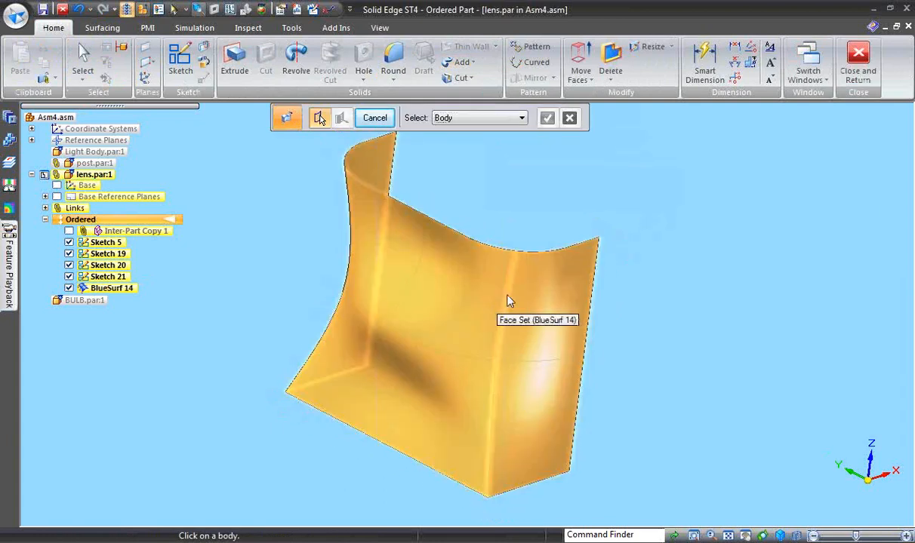
{"action": "left_click", "coordinate": [505, 298]}
{"action": "middle_click_drag", "start_coordinate": [637, 304], "coordinate": [580, 212]}
{"action": "left_click", "coordinate": [580, 212]}
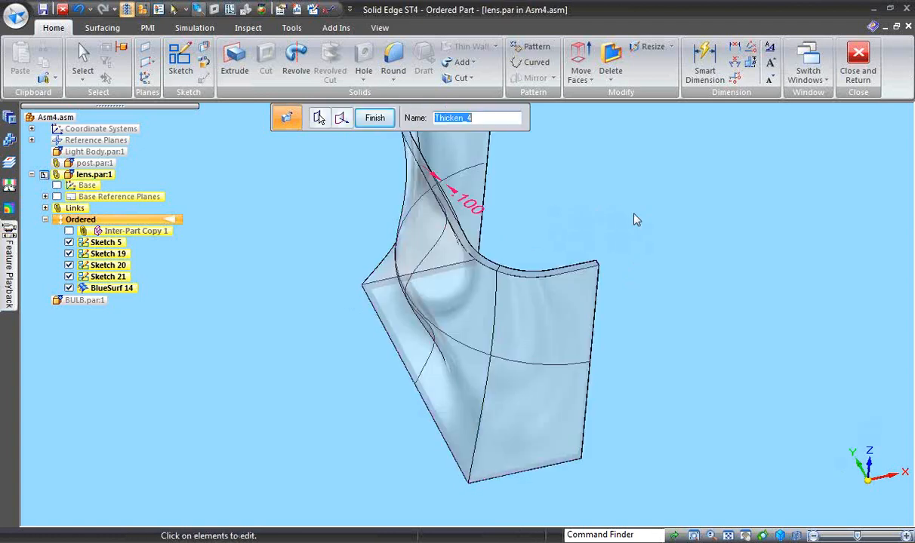
{"action": "middle_click_drag", "start_coordinate": [708, 340], "coordinate": [748, 305]}
{"action": "key", "text": "Escape"}
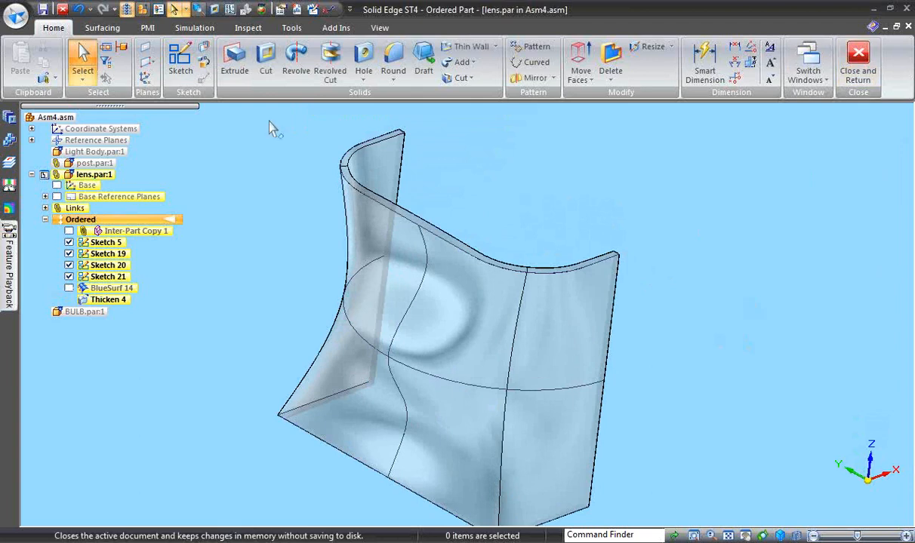
Save the lens work, return to the assembly and apply the saved view "pic".
{"action": "left_click", "coordinate": [43, 9]}
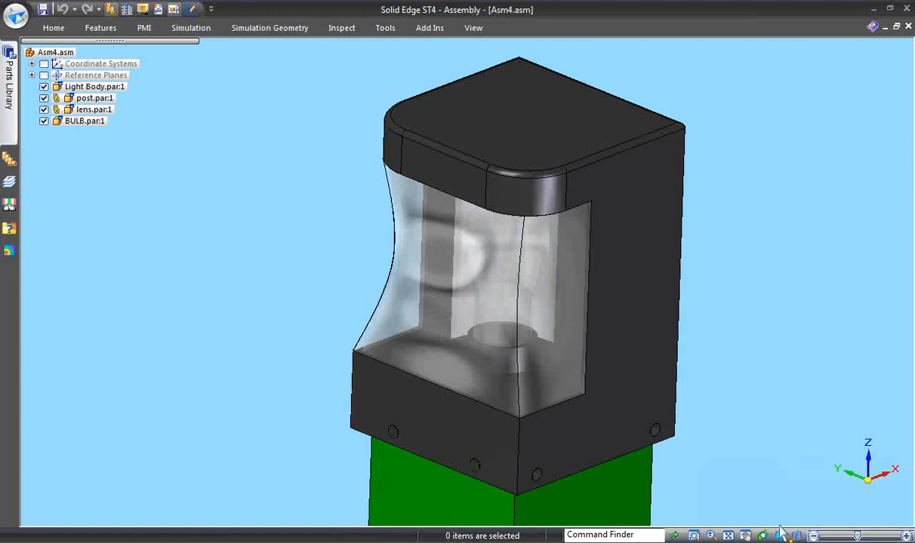
{"action": "left_click", "coordinate": [745, 536]}
{"action": "left_click", "coordinate": [776, 420]}
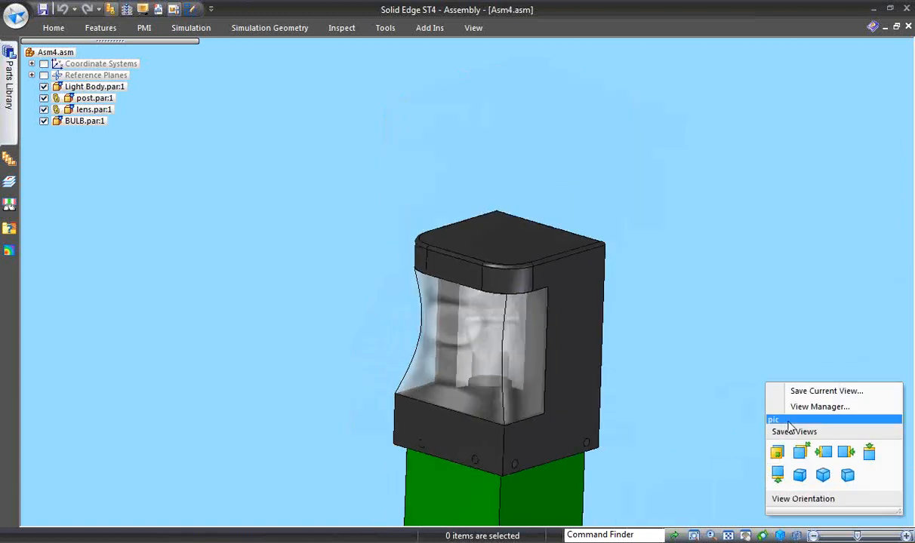
Open the Explode-Render-Animate environment, collapse the Session Entities pane and render the scene.
{"action": "left_click", "coordinate": [385, 30]}
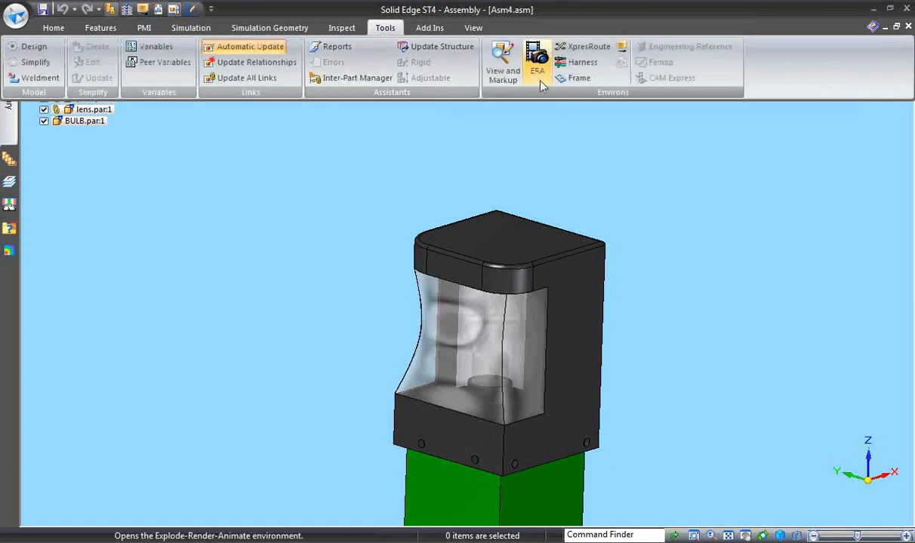
{"action": "left_click", "coordinate": [513, 72]}
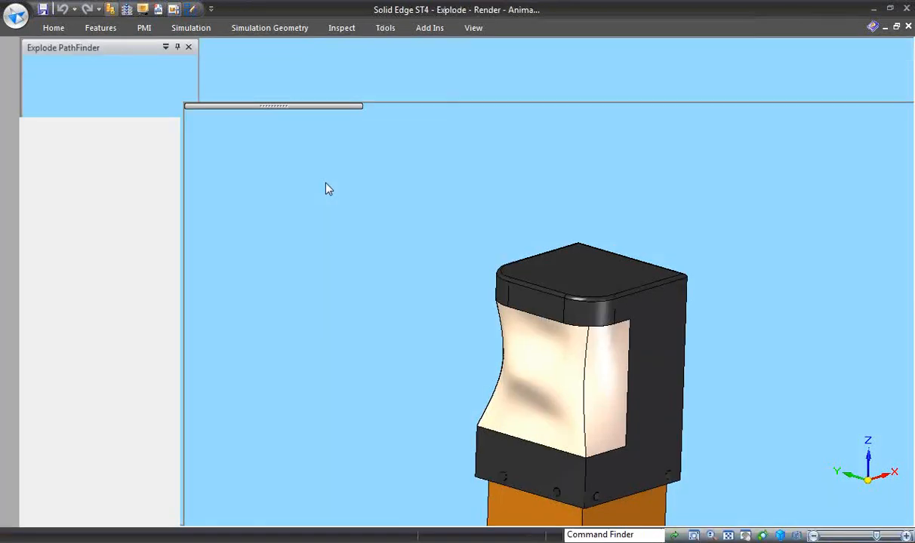
{"action": "left_click", "coordinate": [160, 70]}
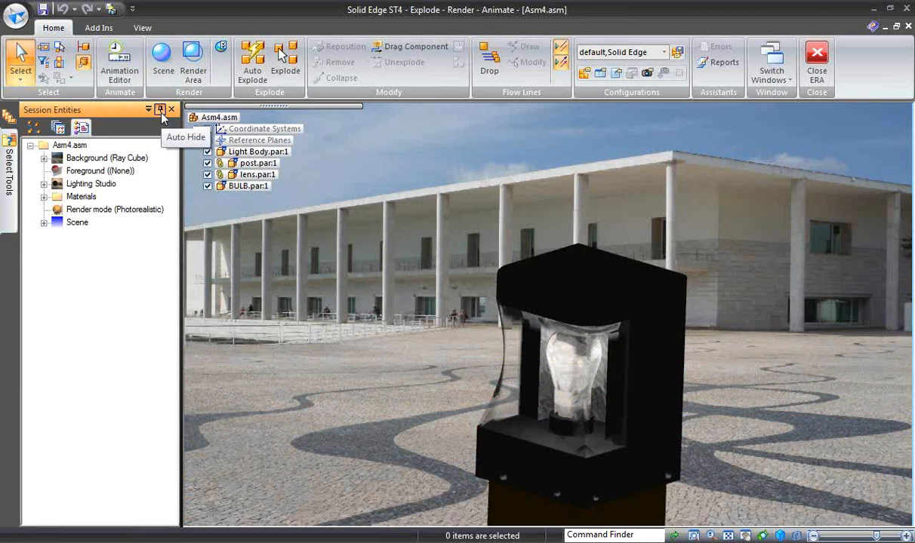
{"action": "left_click", "coordinate": [160, 110]}
{"action": "left_click", "coordinate": [161, 79]}
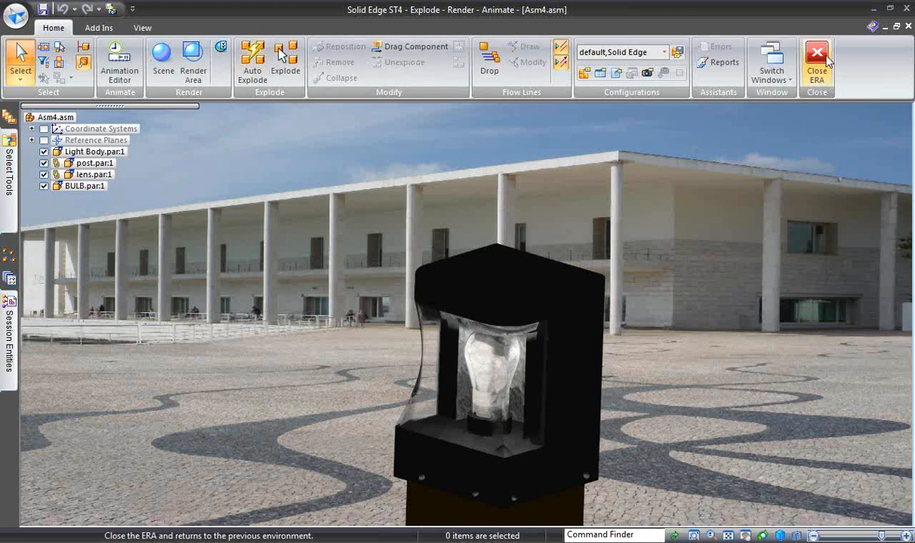
Close the Explode-Render-Animate environment and open the lens part for in-place editing.
{"action": "left_click", "coordinate": [806, 76]}
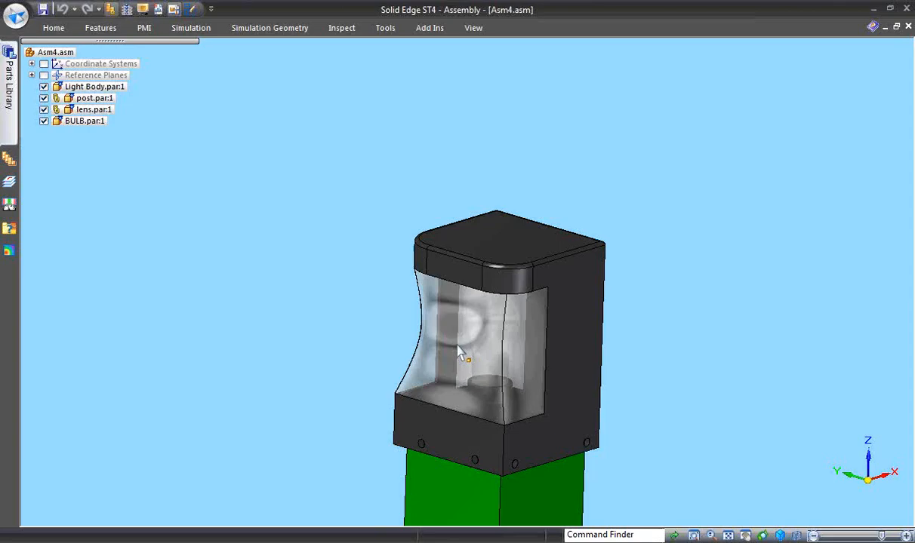
{"action": "left_click", "coordinate": [441, 343]}
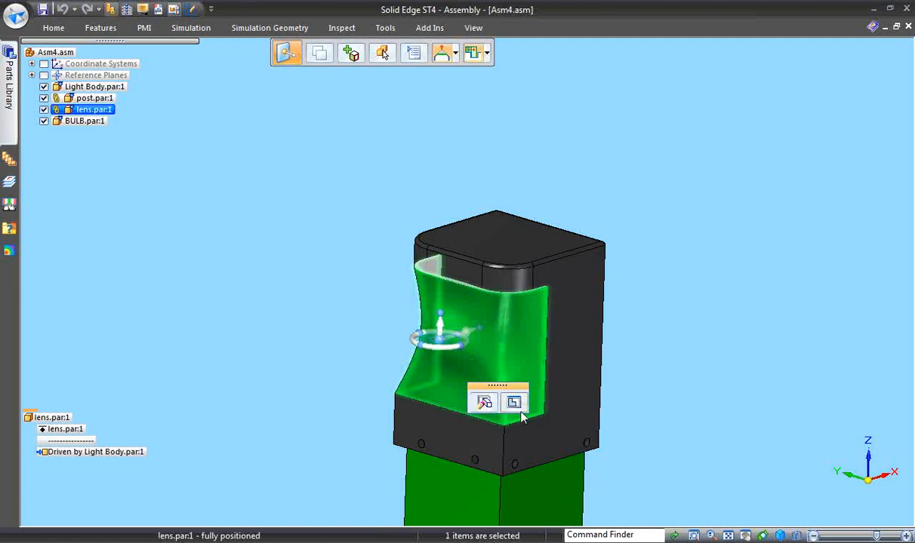
{"action": "left_click", "coordinate": [514, 405]}
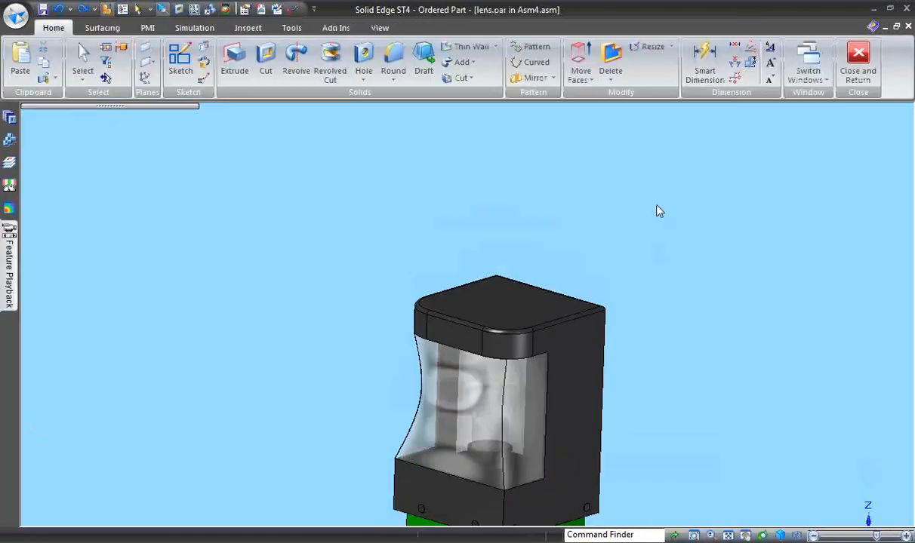
{"action": "left_click", "coordinate": [112, 31]}
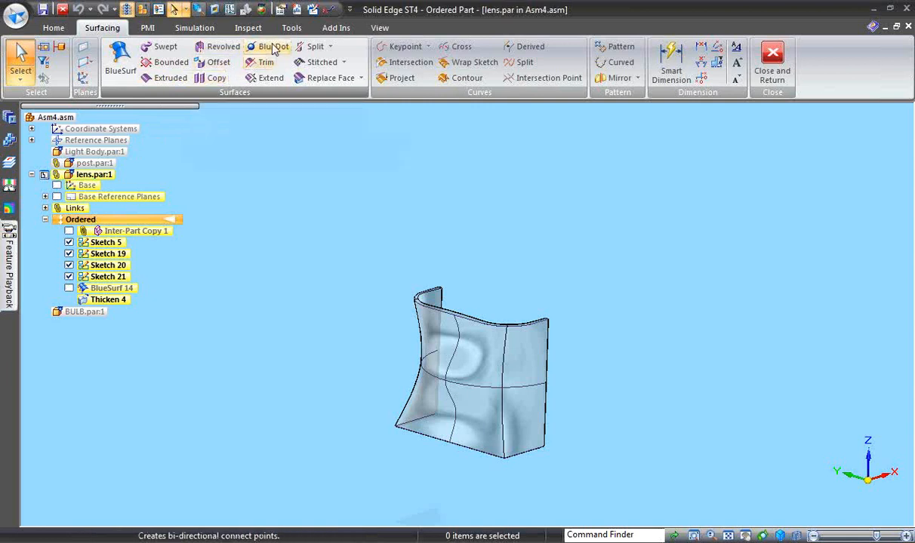
{"action": "left_click", "coordinate": [345, 65]}
{"action": "left_click", "coordinate": [325, 47]}
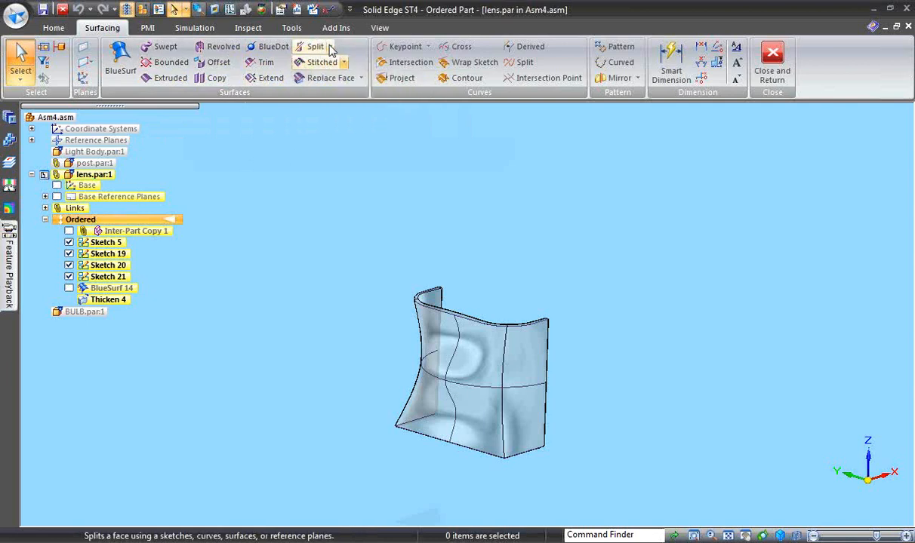
{"action": "left_click", "coordinate": [330, 46]}
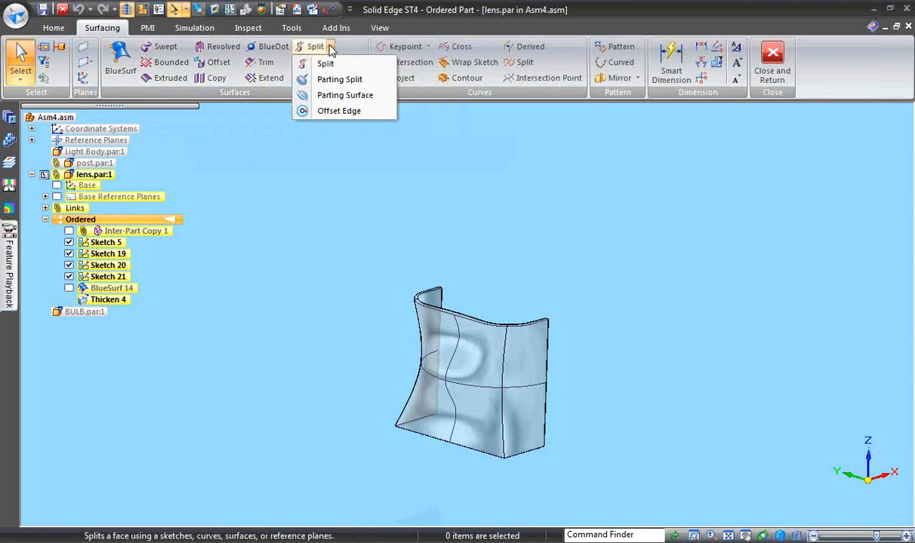
{"action": "left_click", "coordinate": [403, 190]}
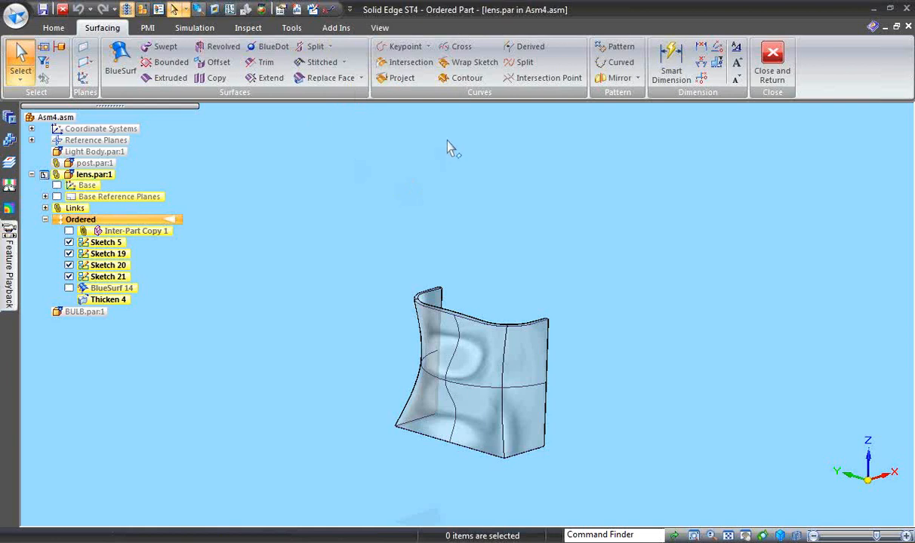
Switch to the PowerPoint slide show and advance from the Solid Edge Surfacing Part 2 slide to the Training slide.
{"action": "key", "text": "alt+Tab"}
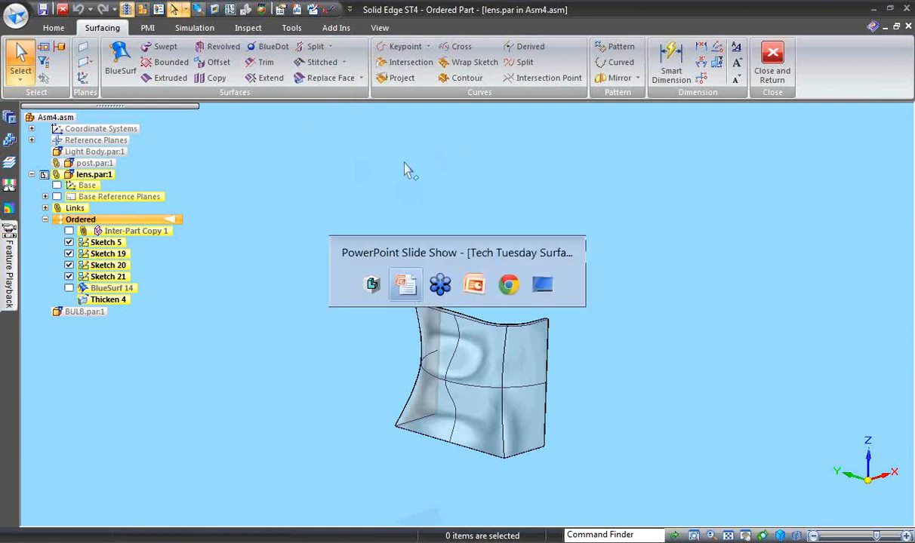
{"action": "left_click", "coordinate": [404, 163]}
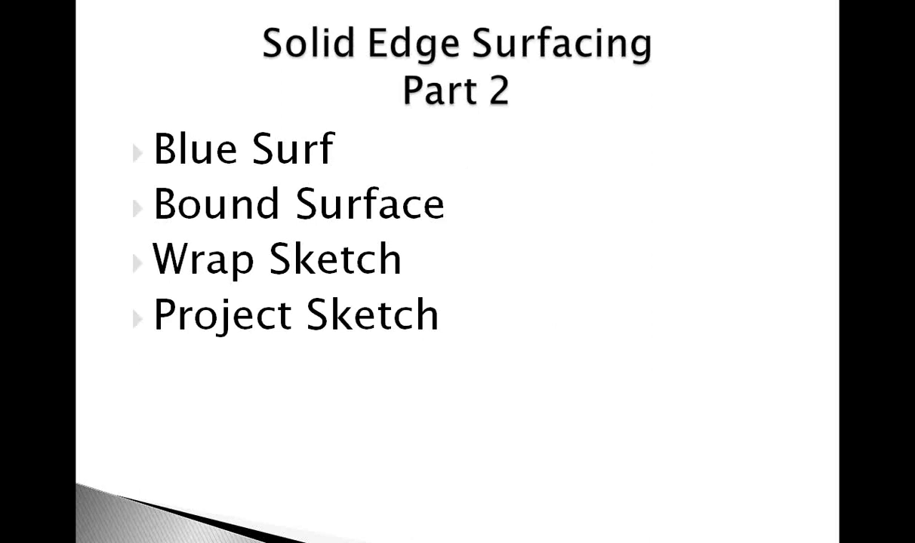
{"action": "key", "text": "space"}
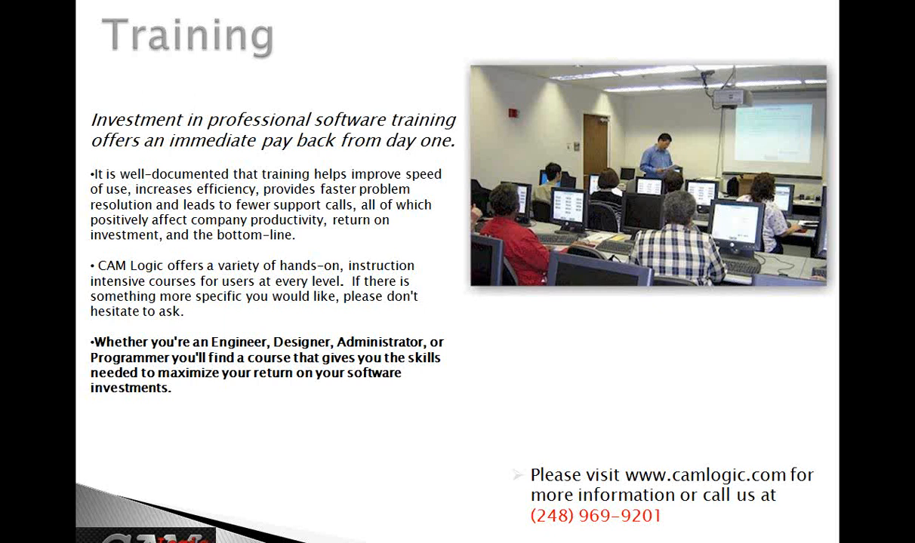